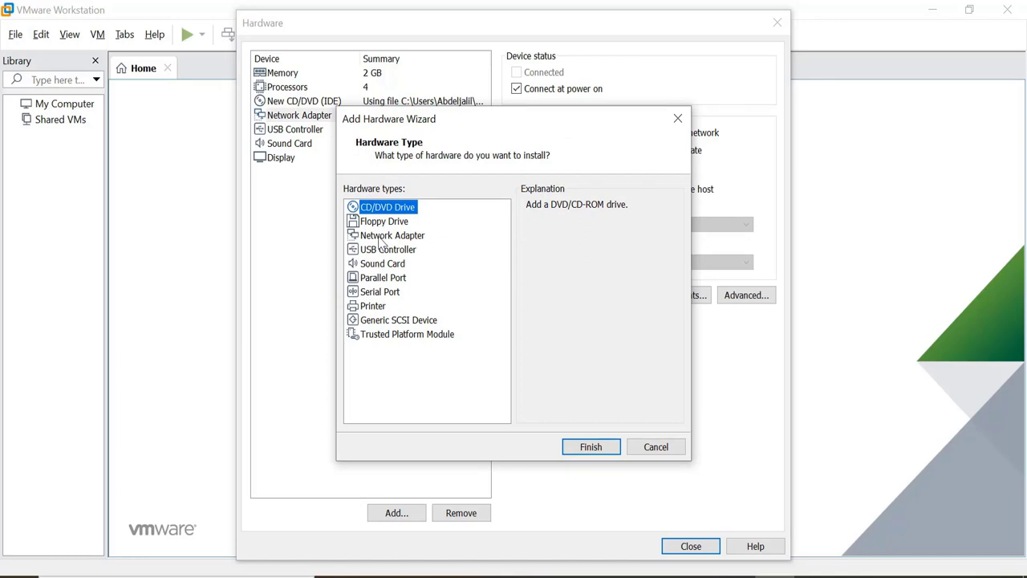
# Step: Add a network adapter, review the bridged and NAT adapters, and finish creating the OPNsense 20.1 VM
pyautogui.click(382, 236)
pyautogui.click(590, 447)
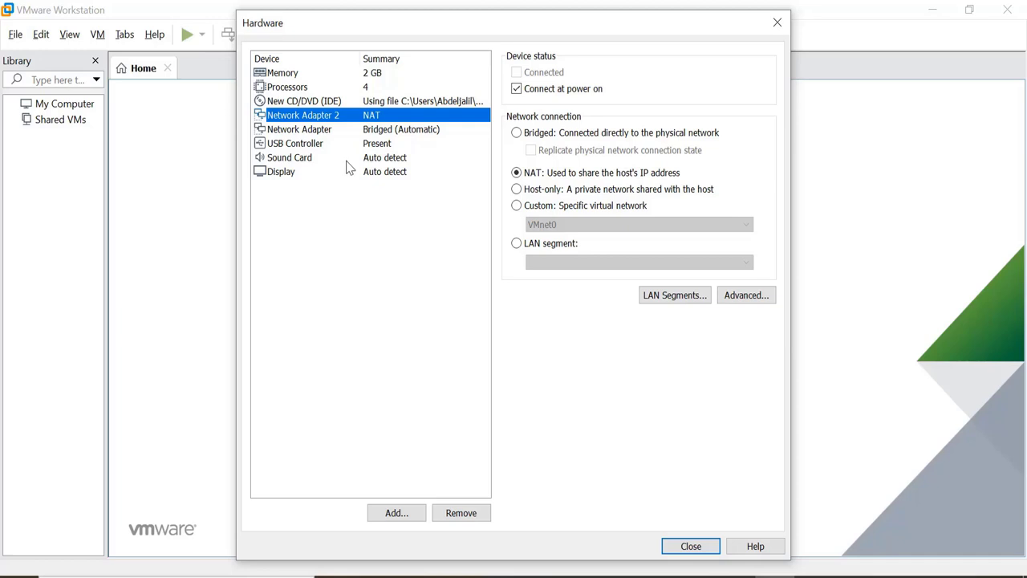
pyautogui.click(305, 130)
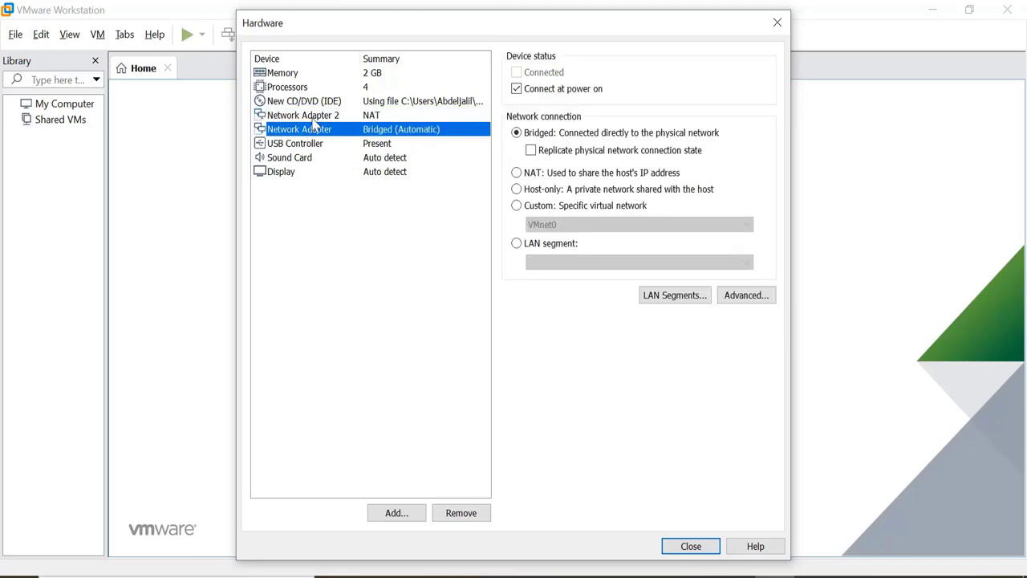
pyautogui.click(308, 117)
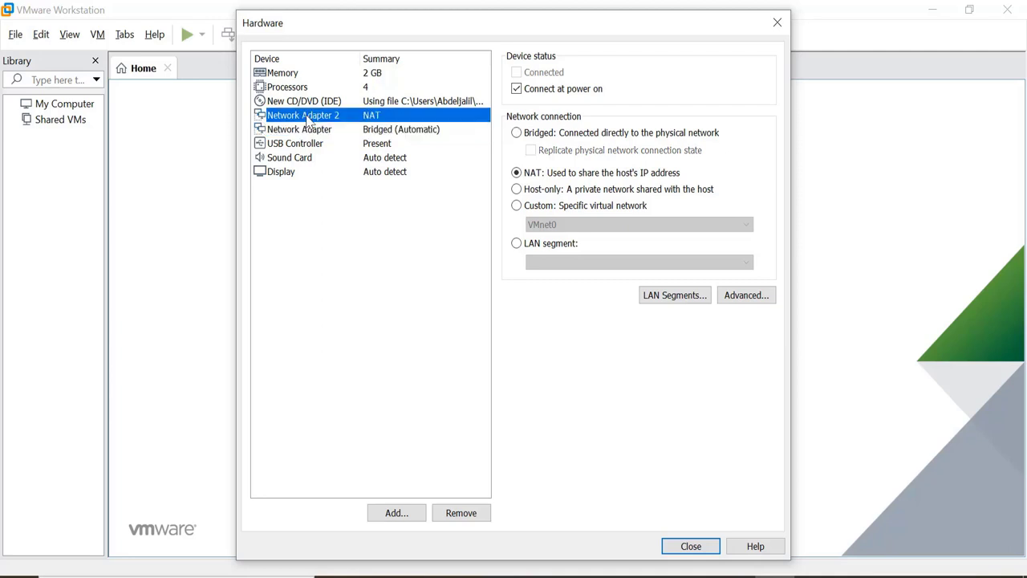
pyautogui.click(310, 130)
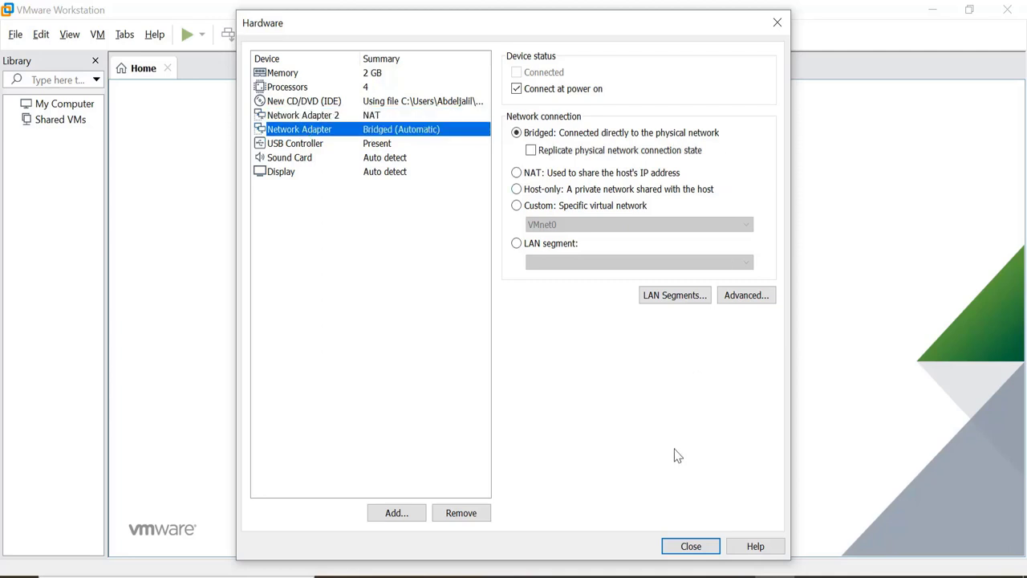
pyautogui.click(686, 545)
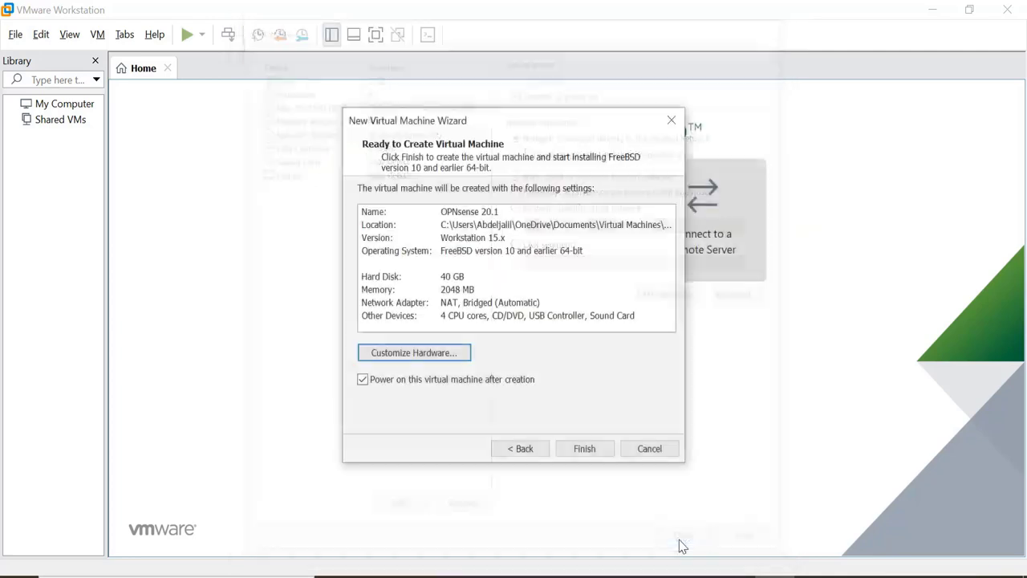
pyautogui.click(585, 450)
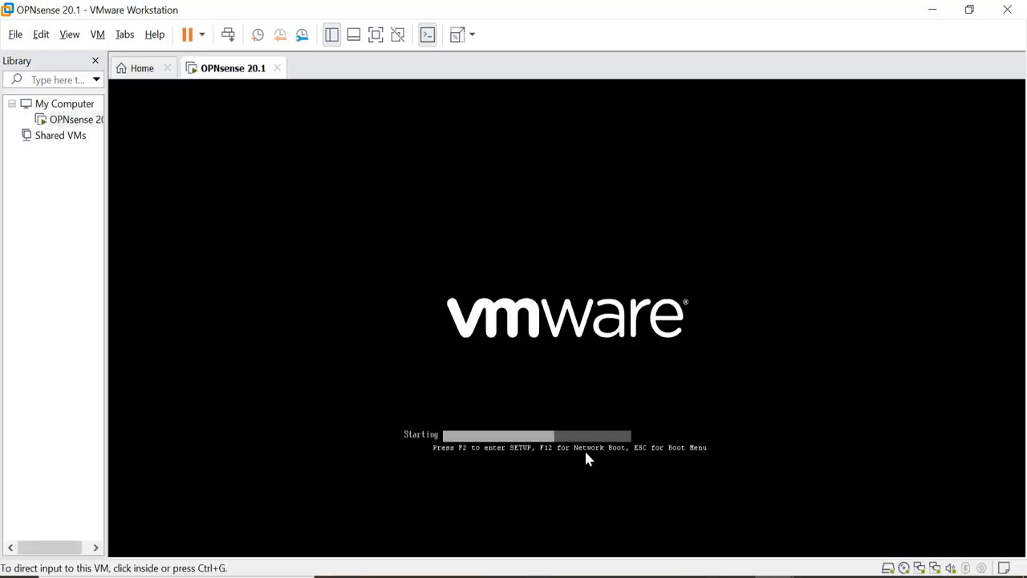
# Step: Release input from the booting OPNsense VM and stretch its display to full screen
pyautogui.click(375, 34)
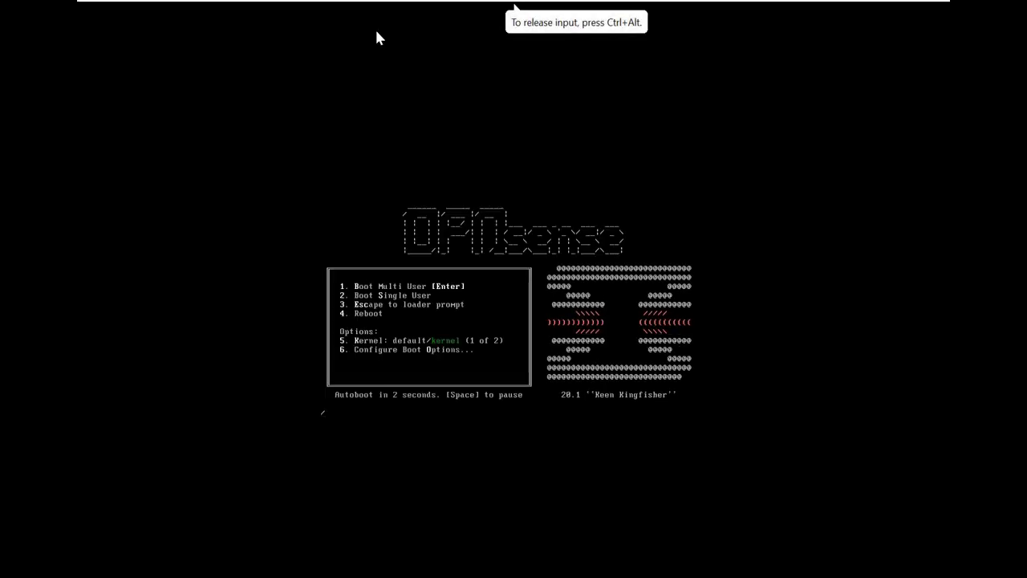
pyautogui.hotkey('ctrl', 'alt')
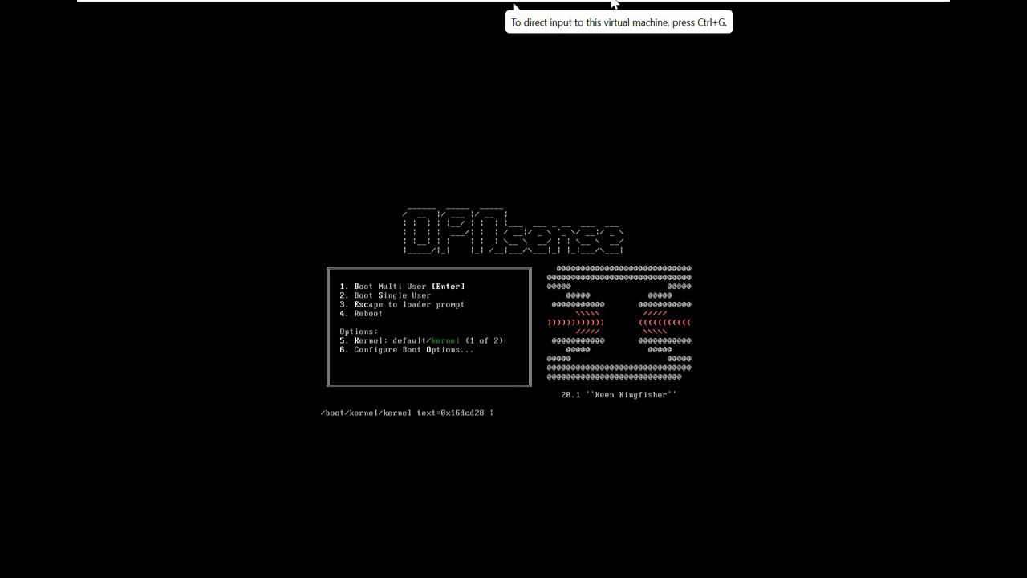
pyautogui.moveTo(611, 6)
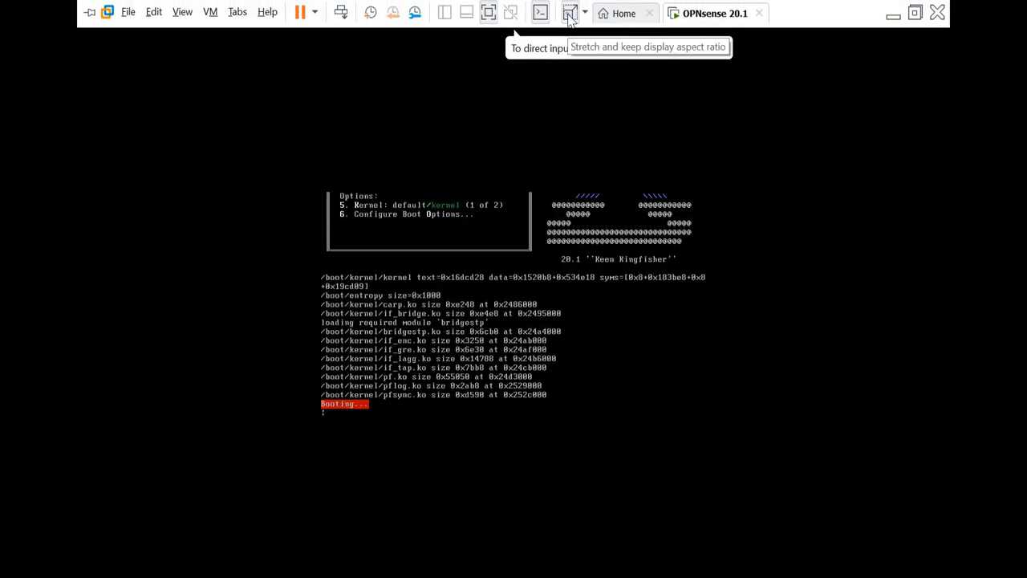
pyautogui.click(570, 13)
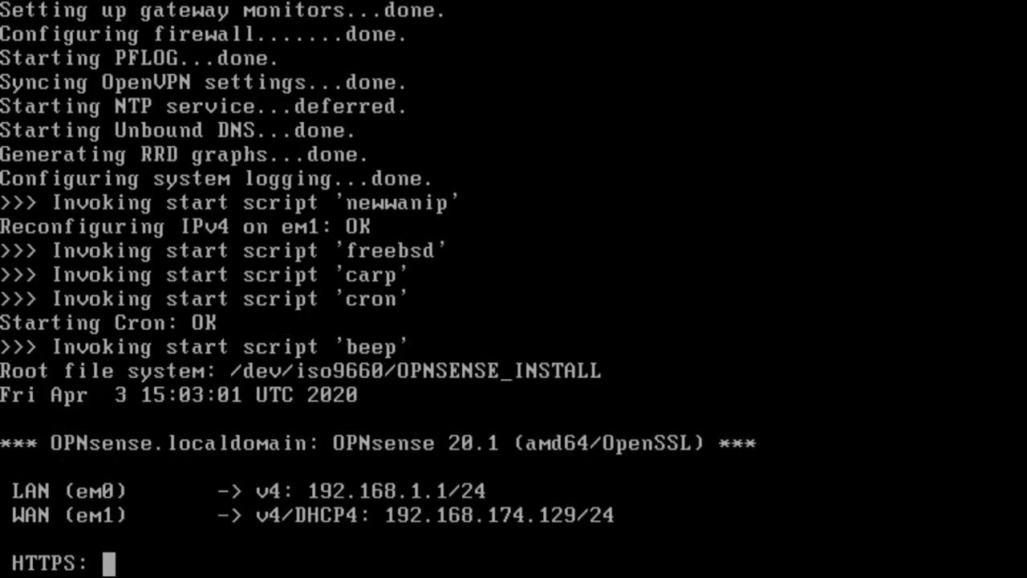
# Step: Log into the live console as 'installer' with the default password to launch the installer
pyautogui.write('in: i')
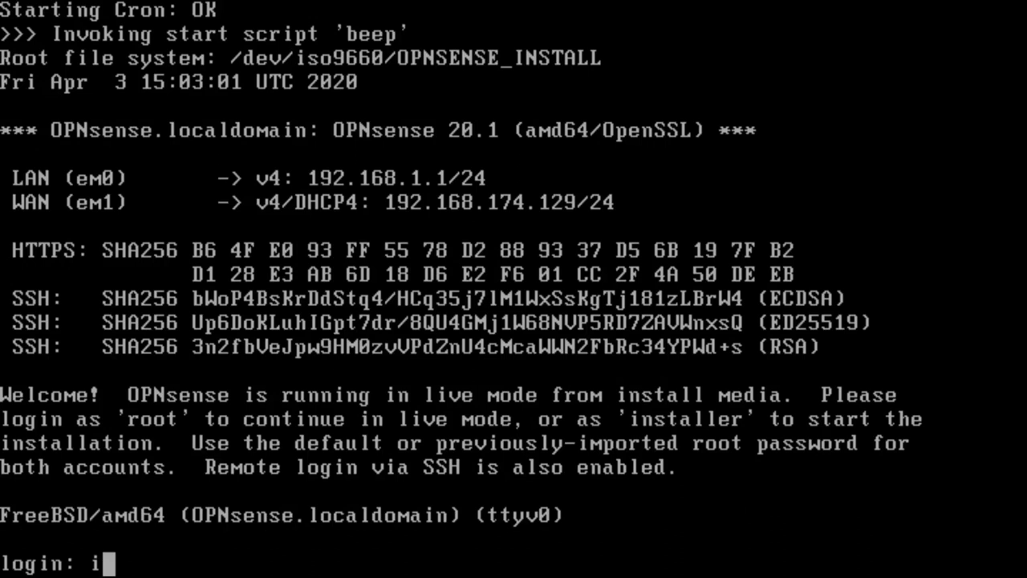
pyautogui.write('nsta')
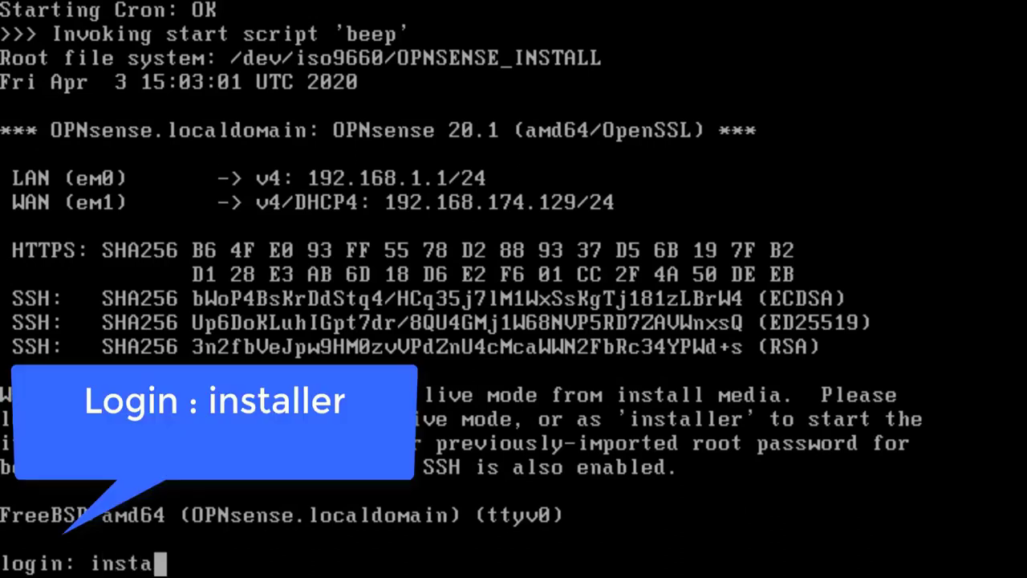
pyautogui.write('ller')
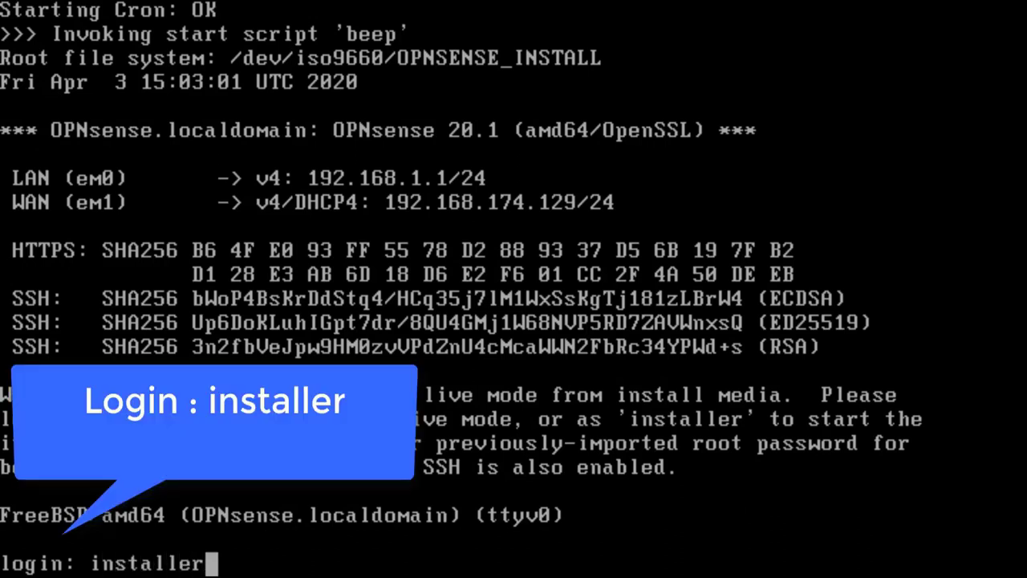
pyautogui.press('Return')
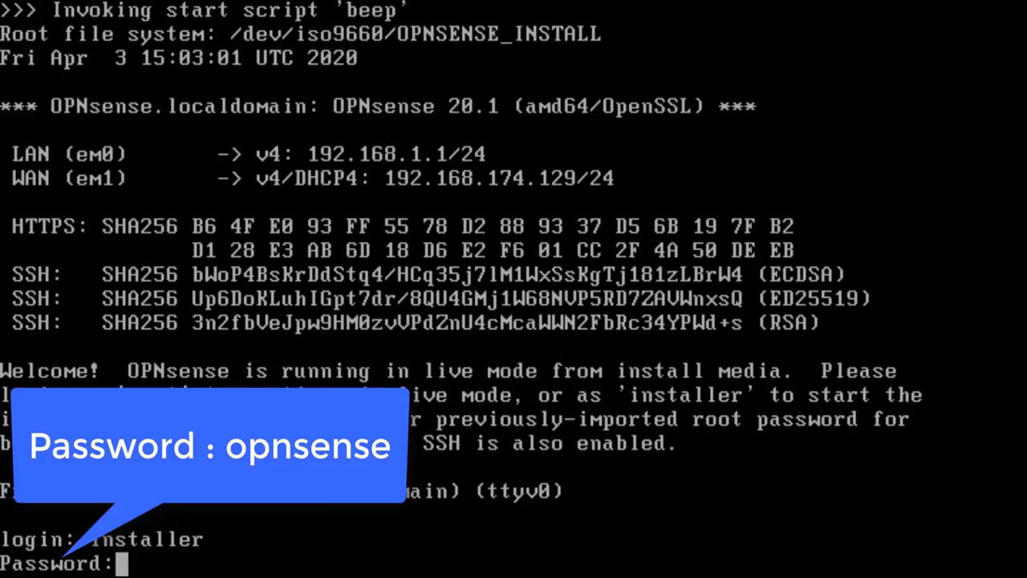
pyautogui.press('Return')
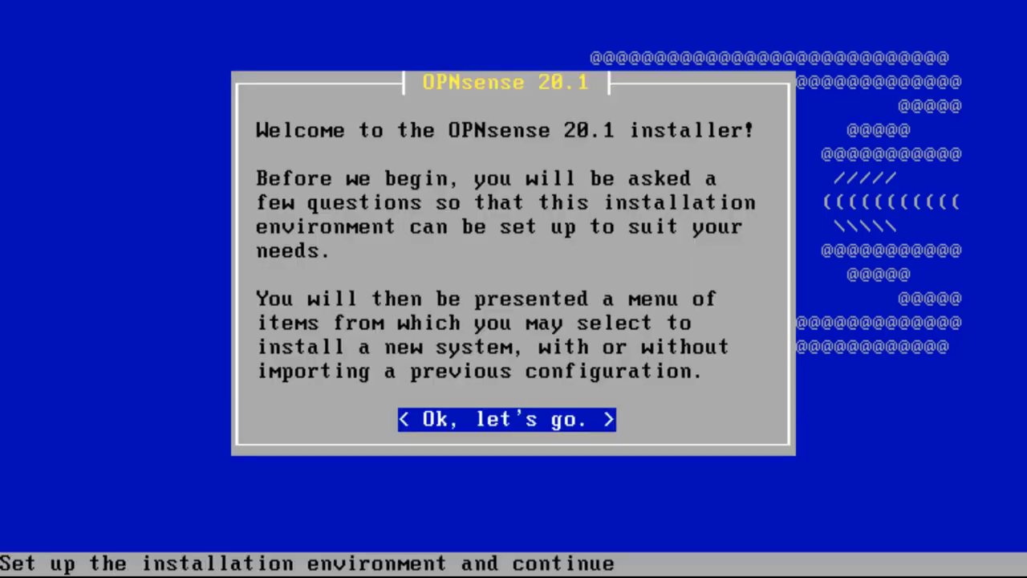
# Step: Run a guided GPT/UEFI install onto disk da0 with default console settings and 4096M swap
pyautogui.press('Return')
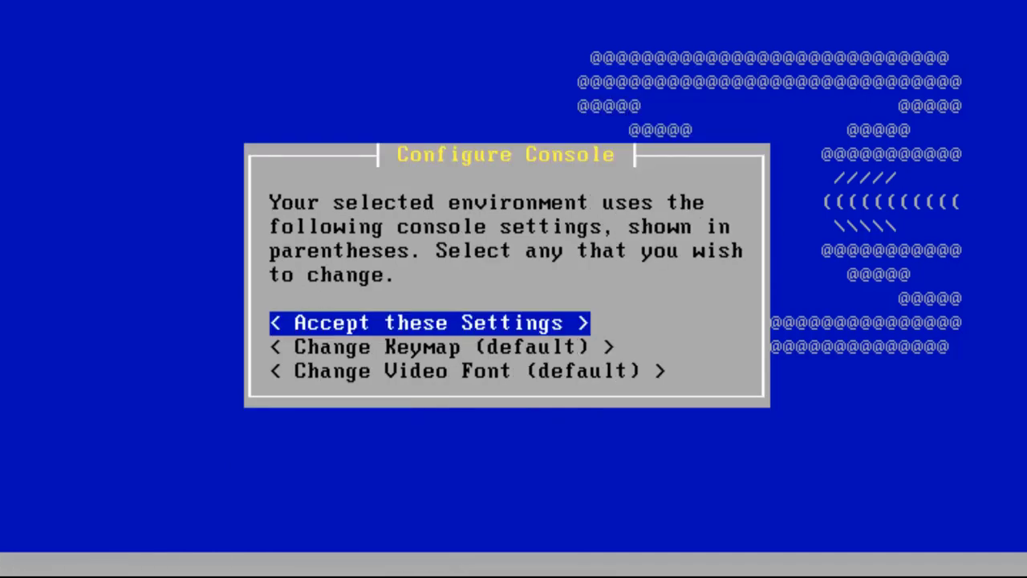
pyautogui.press('Return')
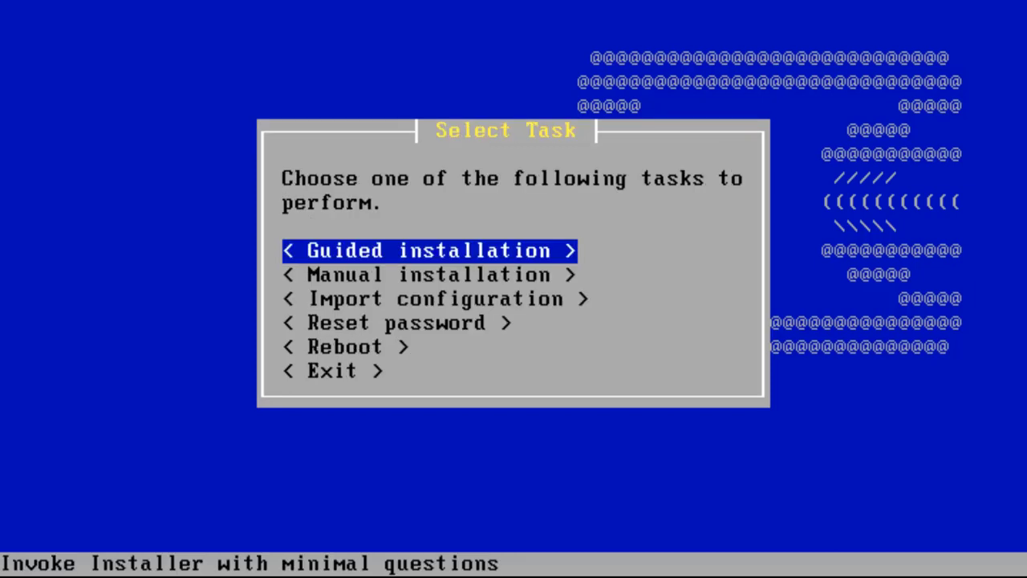
pyautogui.press('Return')
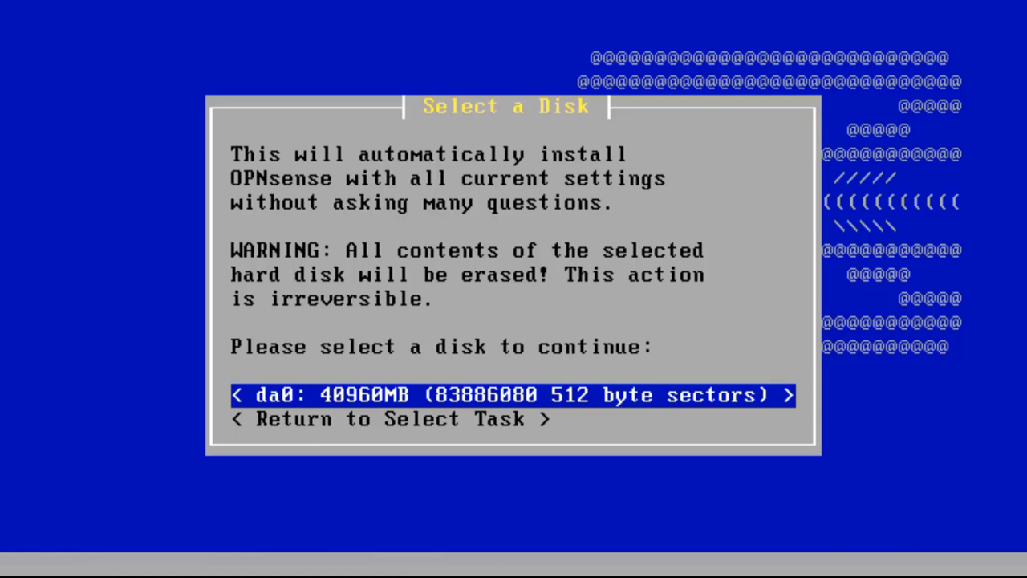
pyautogui.press('Return')
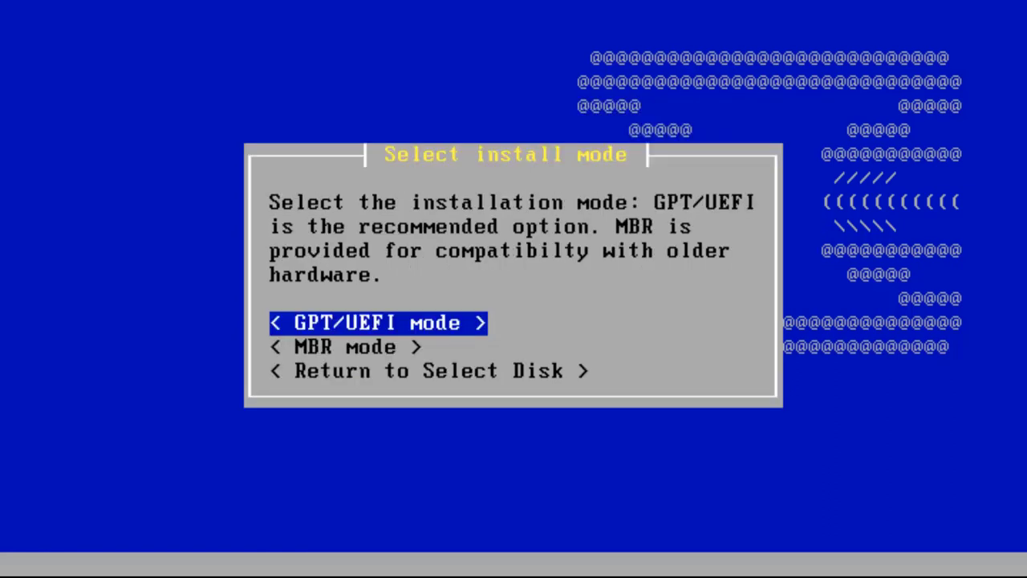
pyautogui.press('Down')
pyautogui.press('Up')
pyautogui.press('Return')
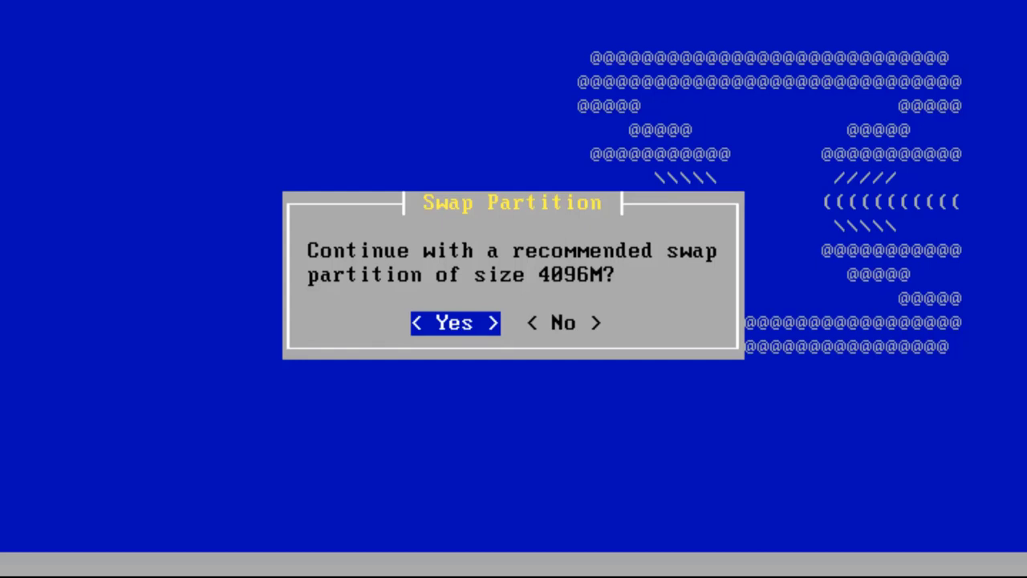
pyautogui.press('Return')
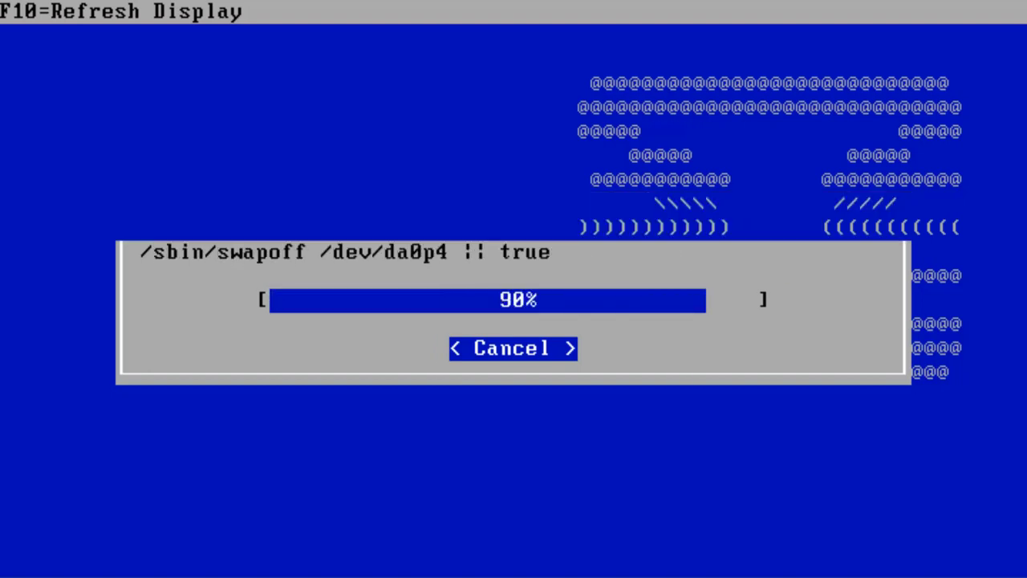
# Step: Enter and confirm a new root password, then reboot the installed OPNsense
pyautogui.write('****')
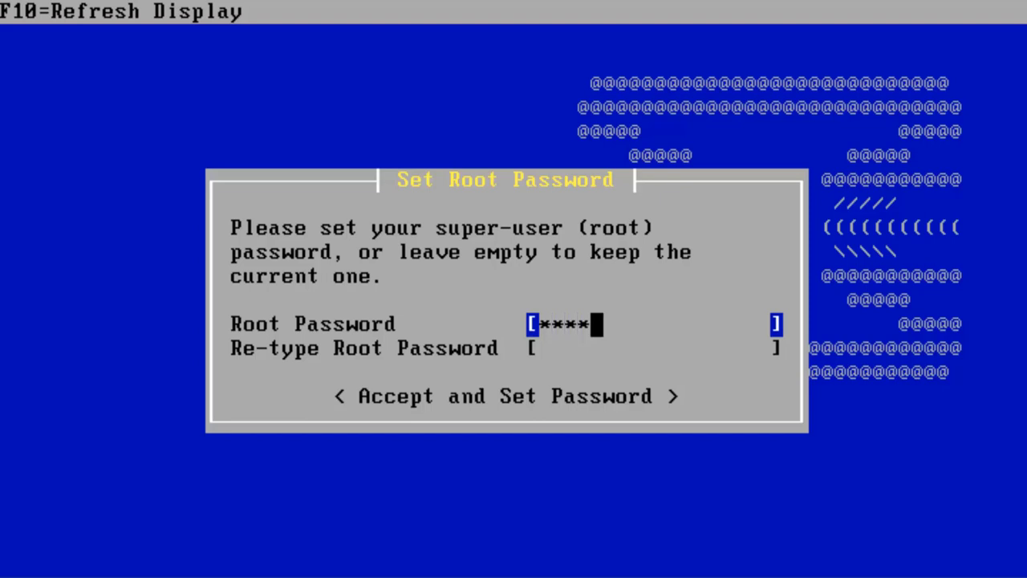
pyautogui.press('Tab')
pyautogui.write('****')
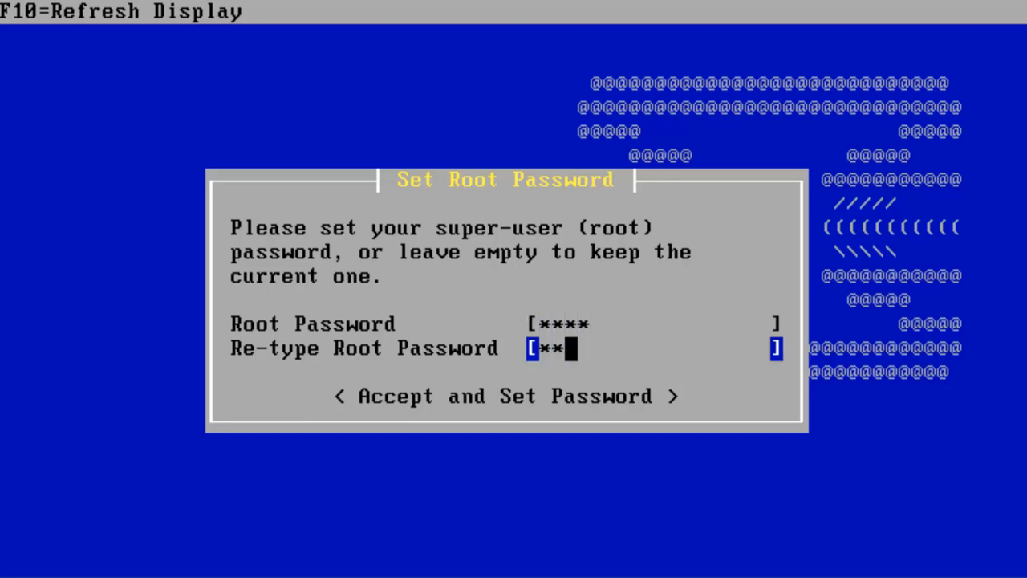
pyautogui.press('Tab')
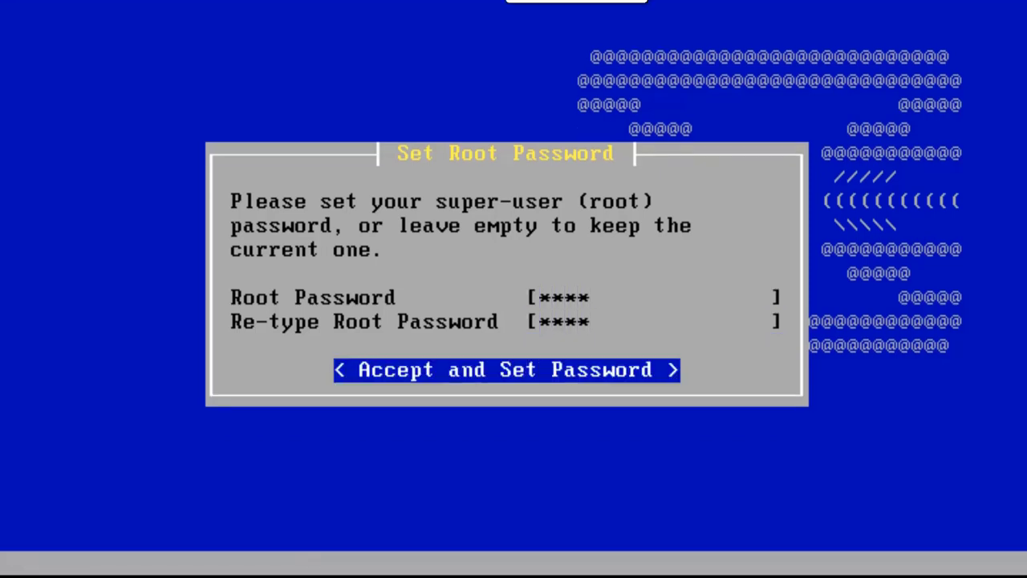
pyautogui.press('Return')
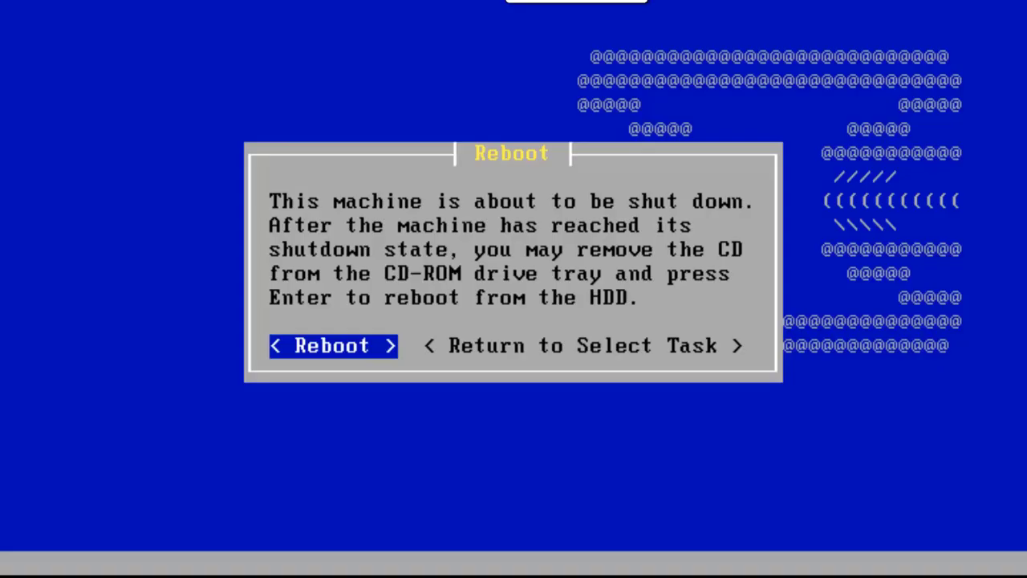
pyautogui.press('Return')
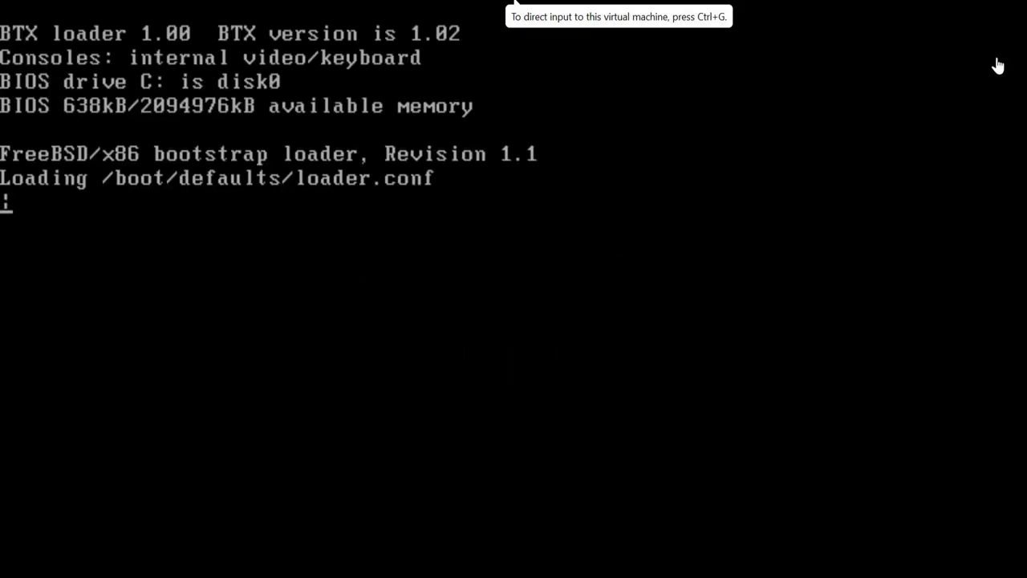
# Step: Log in to the console as root and choose option 1 to assign interfaces
pyautogui.click(1020, 6)
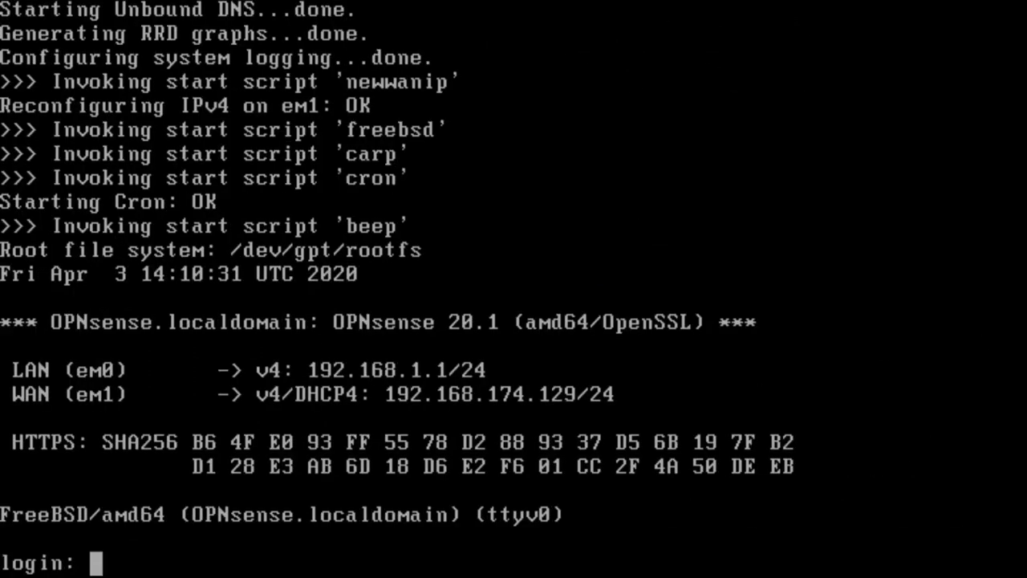
pyautogui.write('ro')
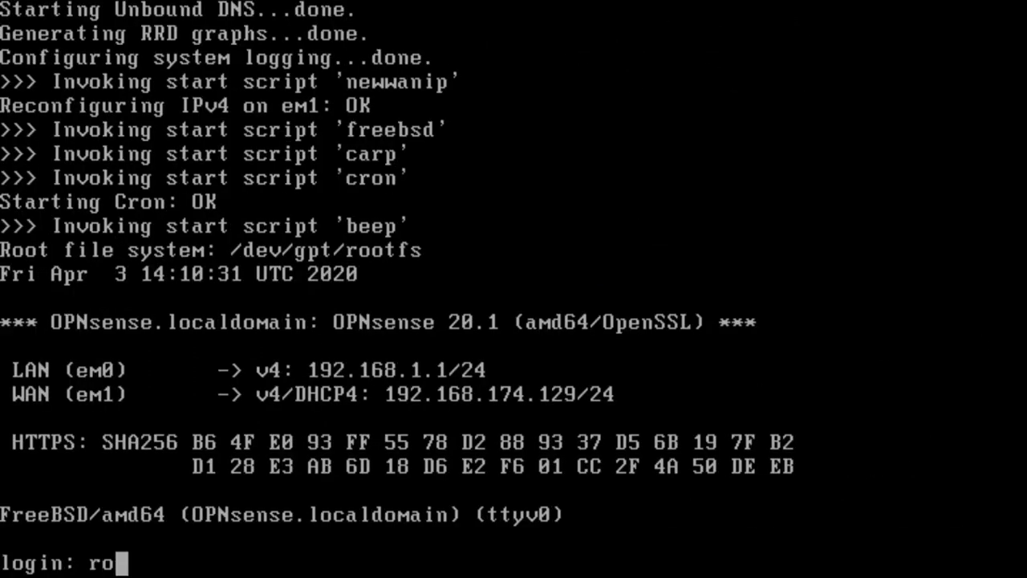
pyautogui.write('ot')
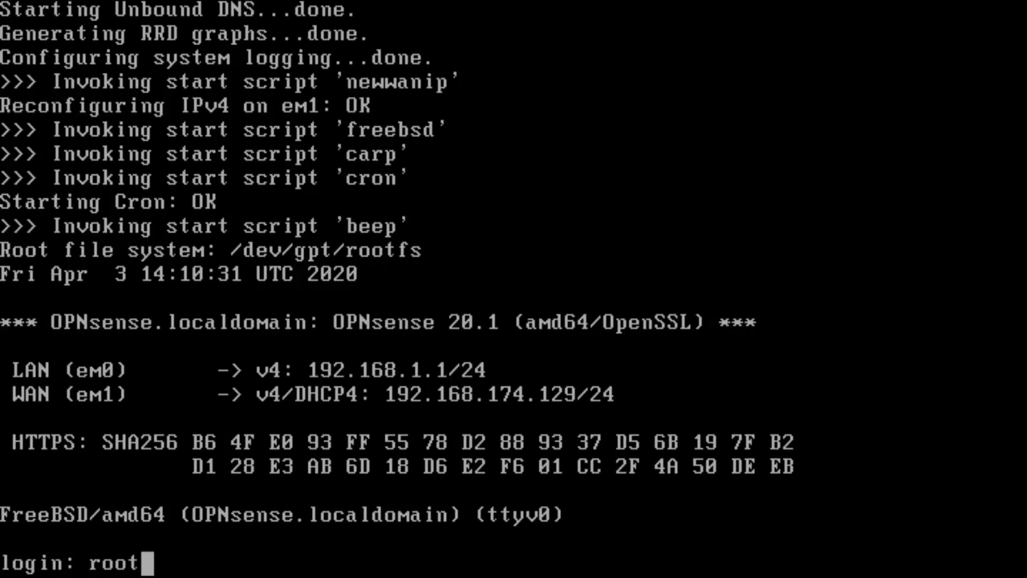
pyautogui.press('Return')
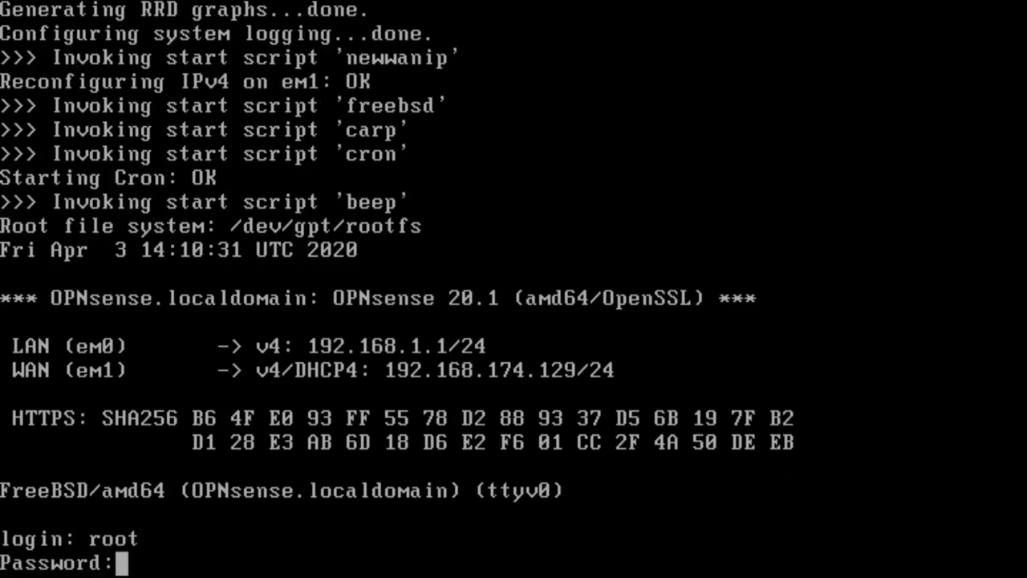
pyautogui.press('Return')
pyautogui.write('1')
pyautogui.press('Return')
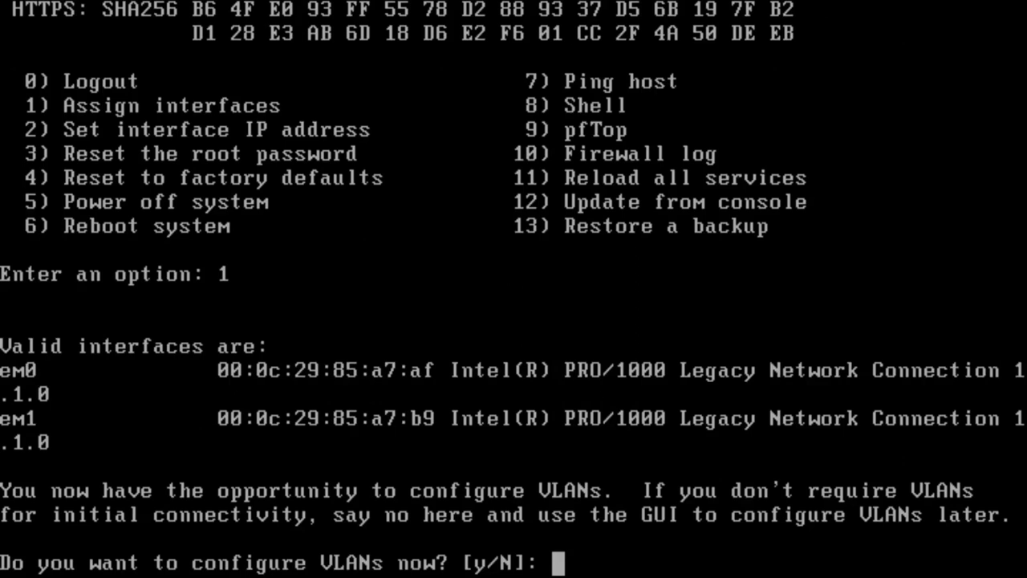
# Step: Skip VLANs, assign em0 as WAN and em1 as LAN, and confirm with y
pyautogui.write('n')
pyautogui.press('Return')
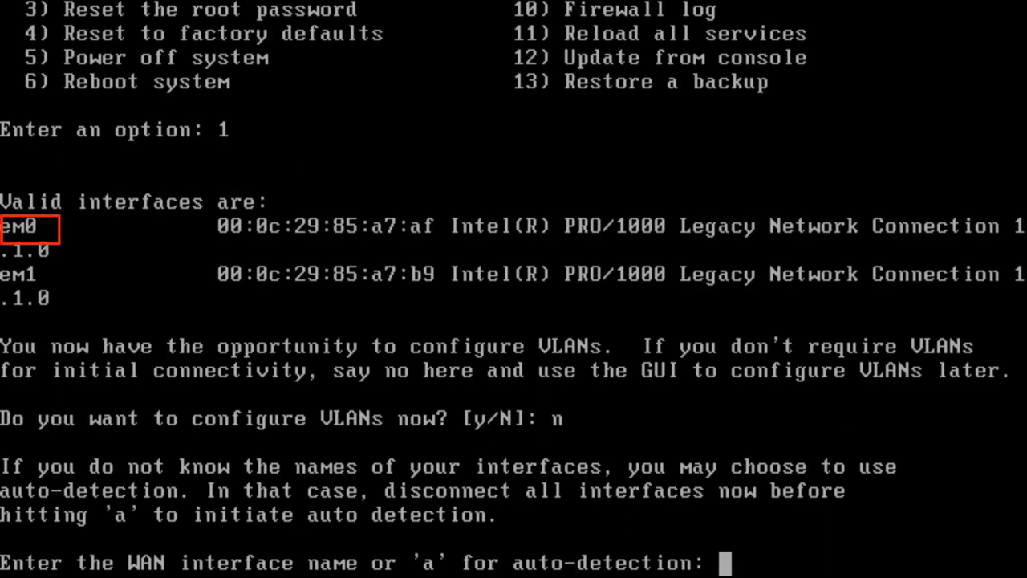
pyautogui.write('em0')
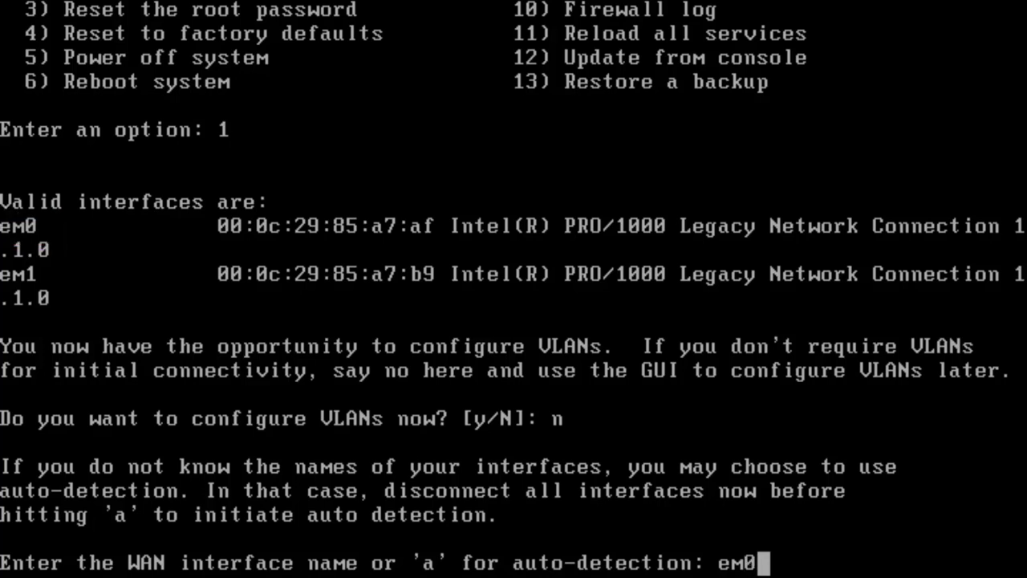
pyautogui.press('Return')
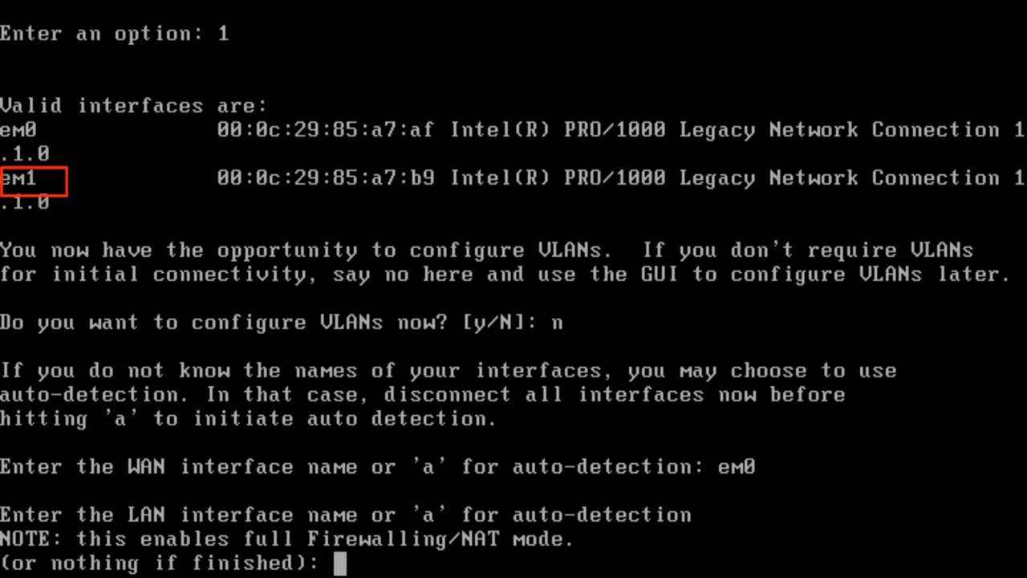
pyautogui.write('em1')
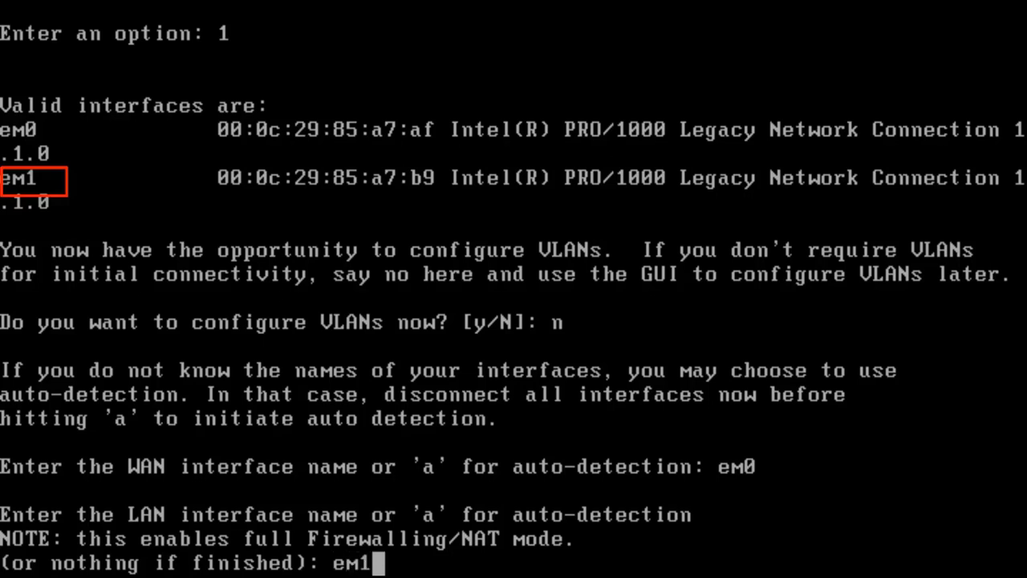
pyautogui.press('Return')
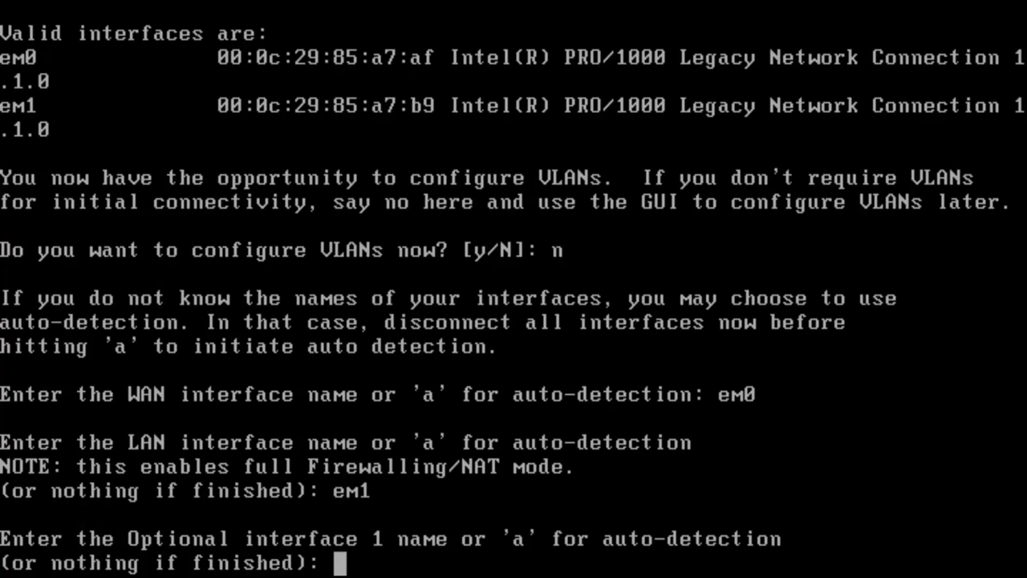
pyautogui.press('Return')
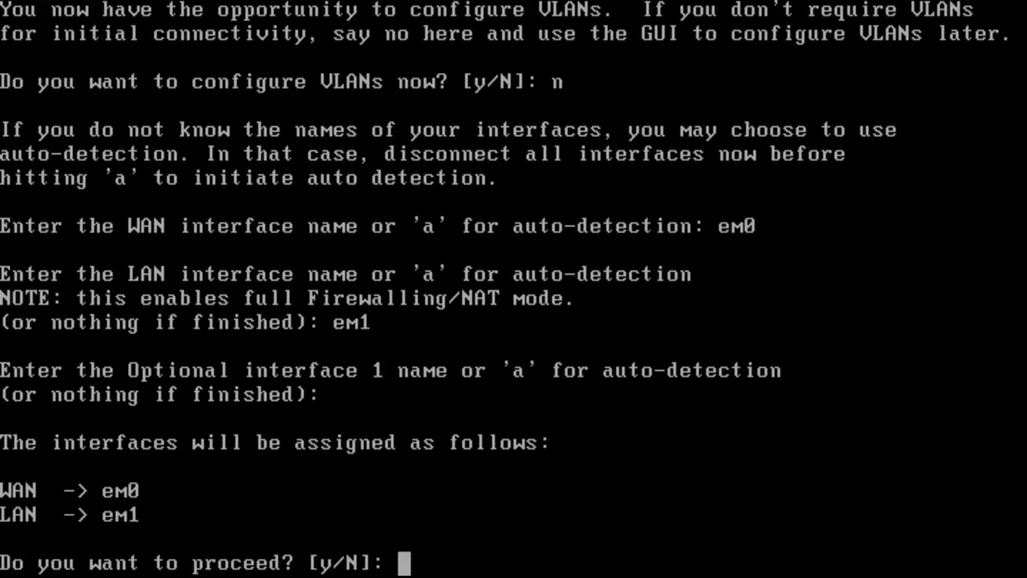
pyautogui.write('y')
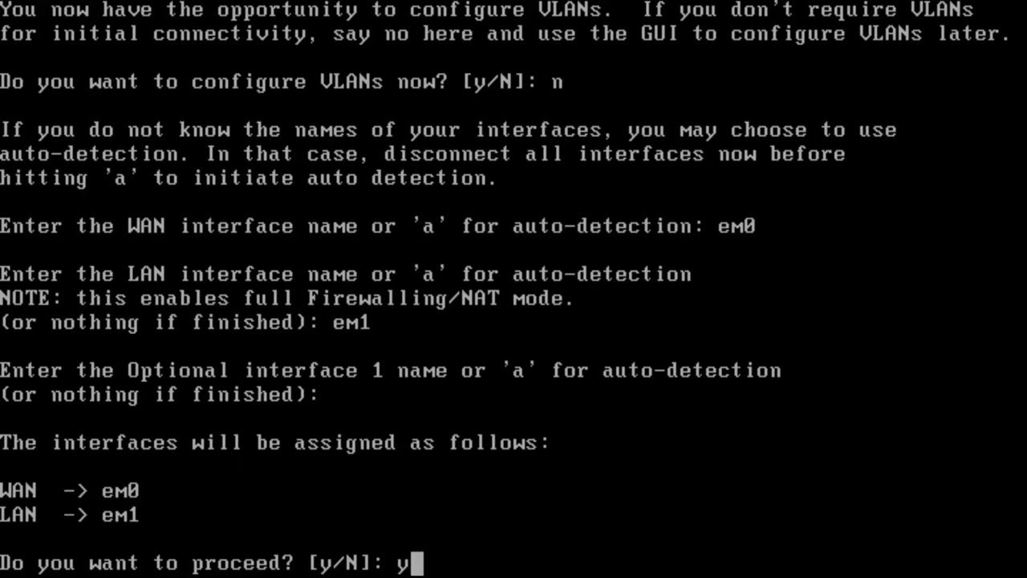
pyautogui.press('Return')
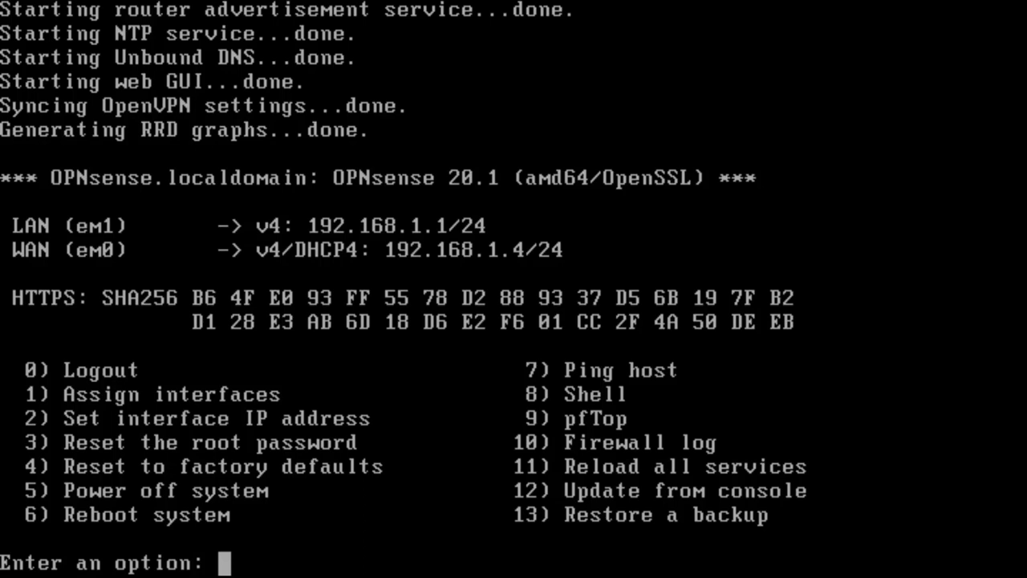
# Step: Choose option 2 for the LAN interface and decline DHCP for its IPv4 address
pyautogui.write('2')
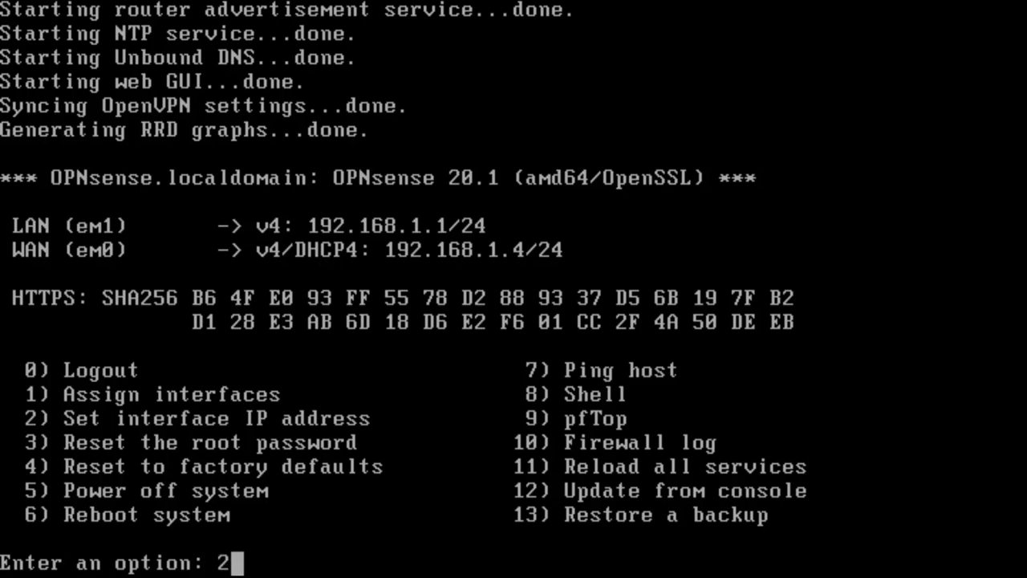
pyautogui.press('Return')
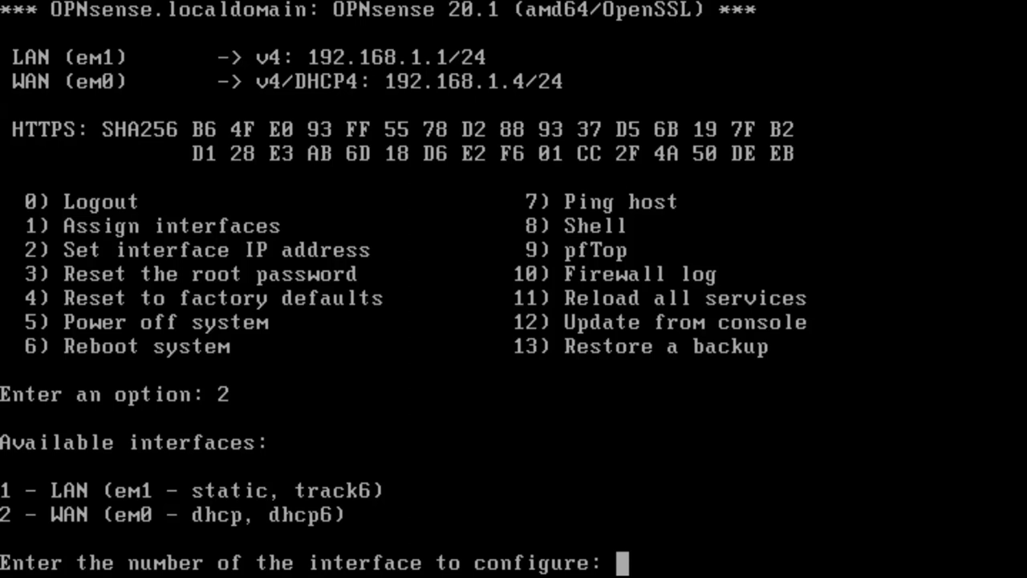
pyautogui.write('1')
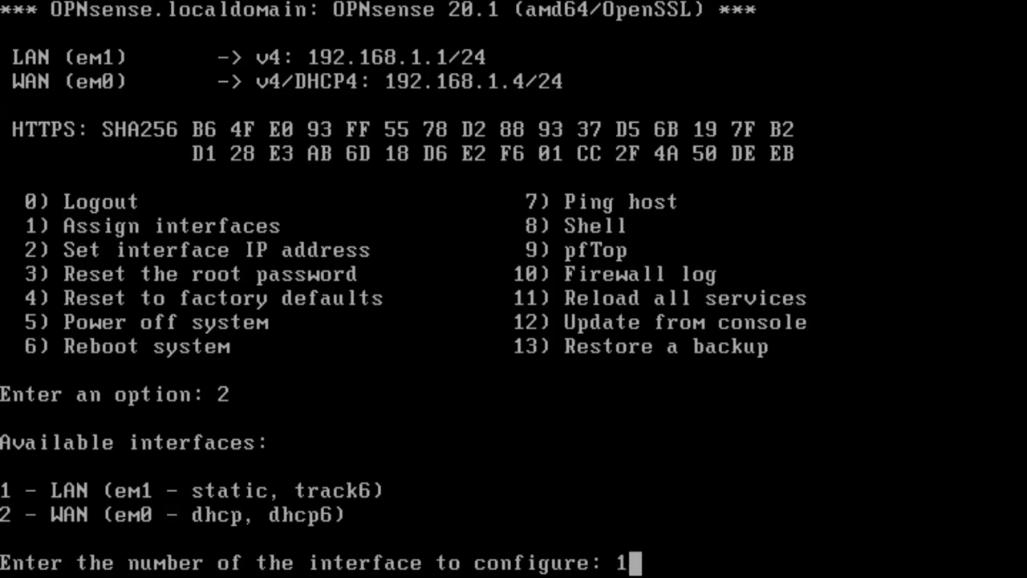
pyautogui.press('Return')
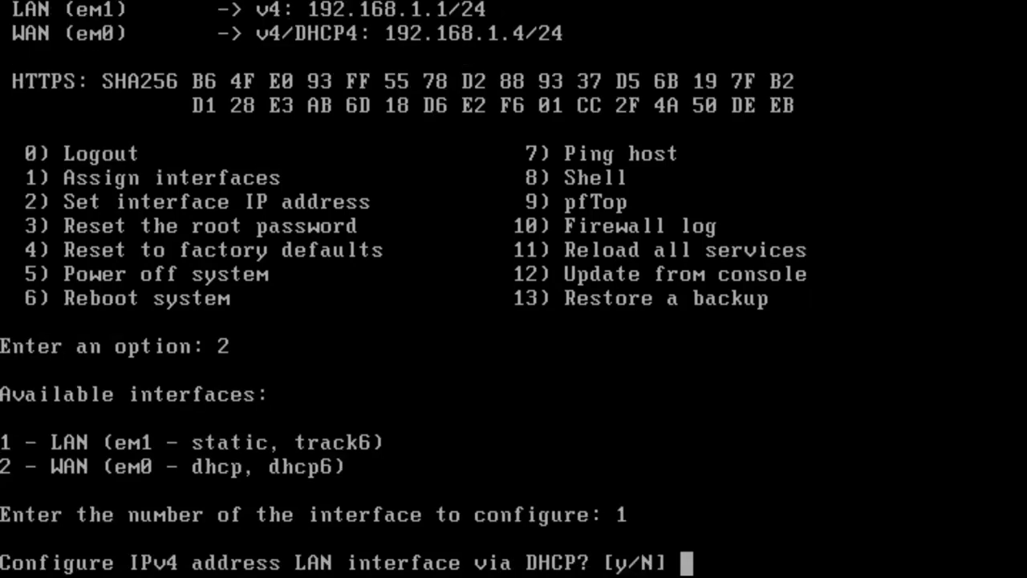
pyautogui.write('n')
pyautogui.press('Return')
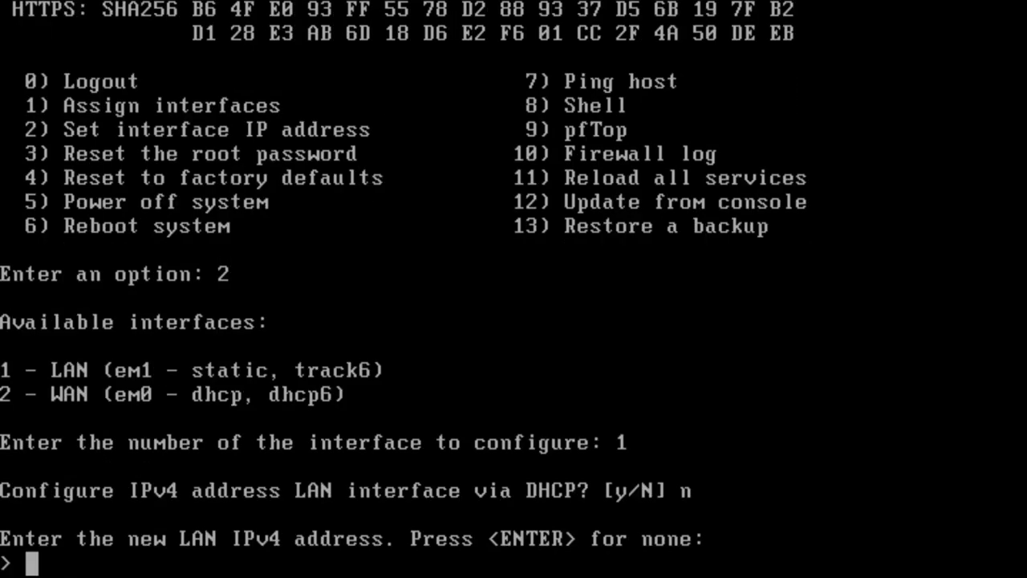
# Step: Enter LAN address 172.16.0.200 with a /24 mask and no upstream gateway
pyautogui.write('1')
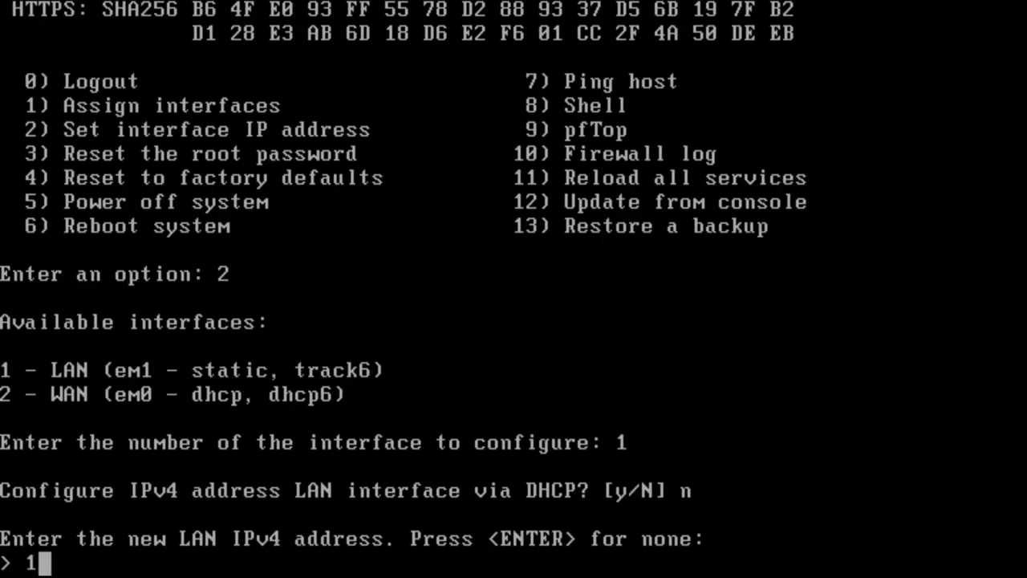
pyautogui.write('92')
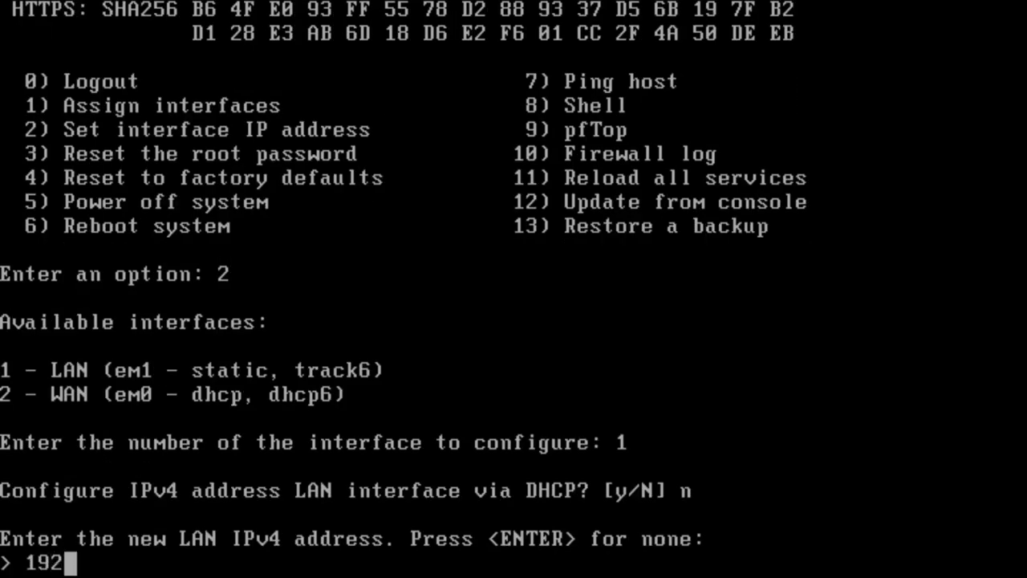
pyautogui.press('BackSpace')
pyautogui.press('BackSpace')
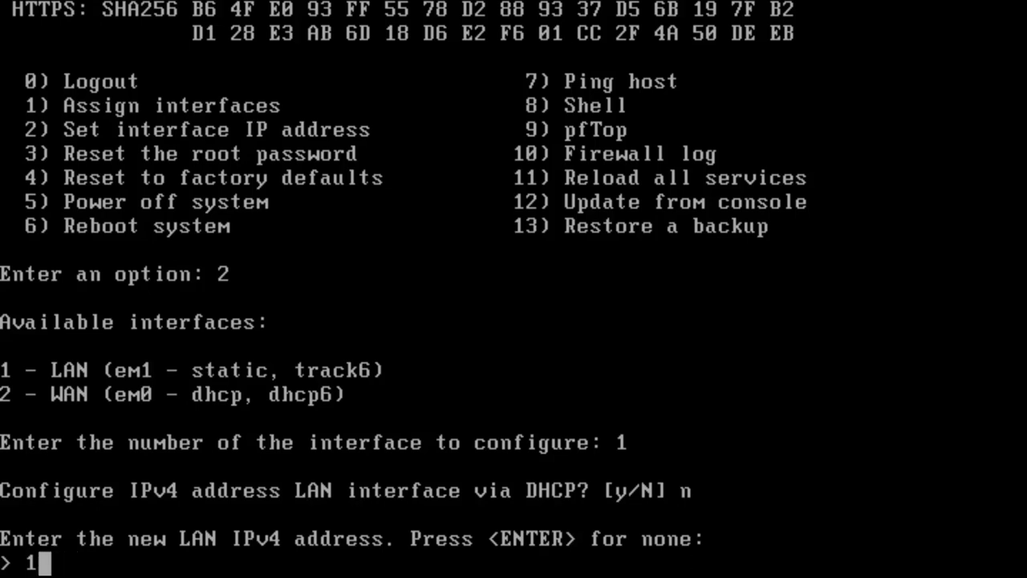
pyautogui.write('72')
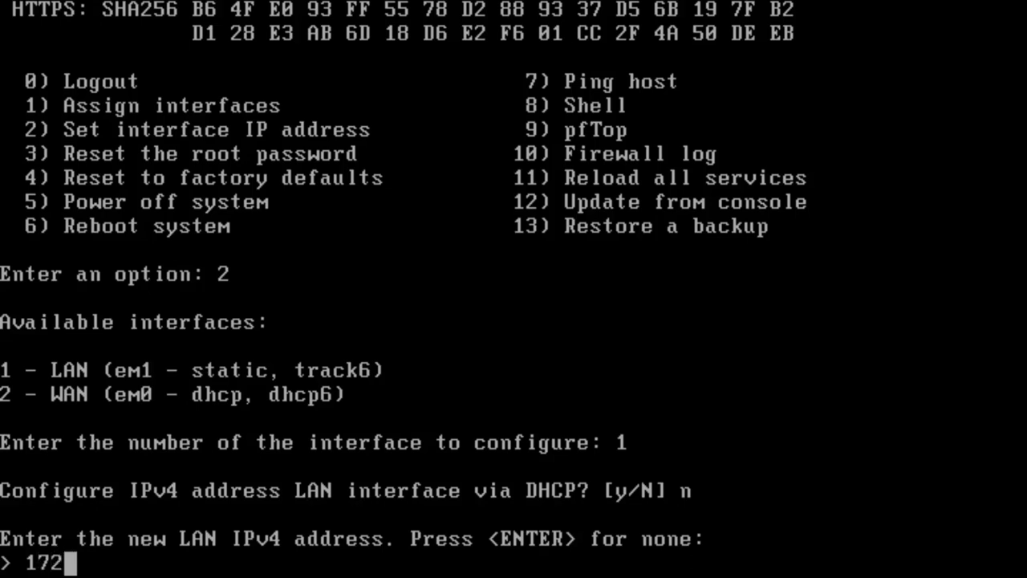
pyautogui.write('.1')
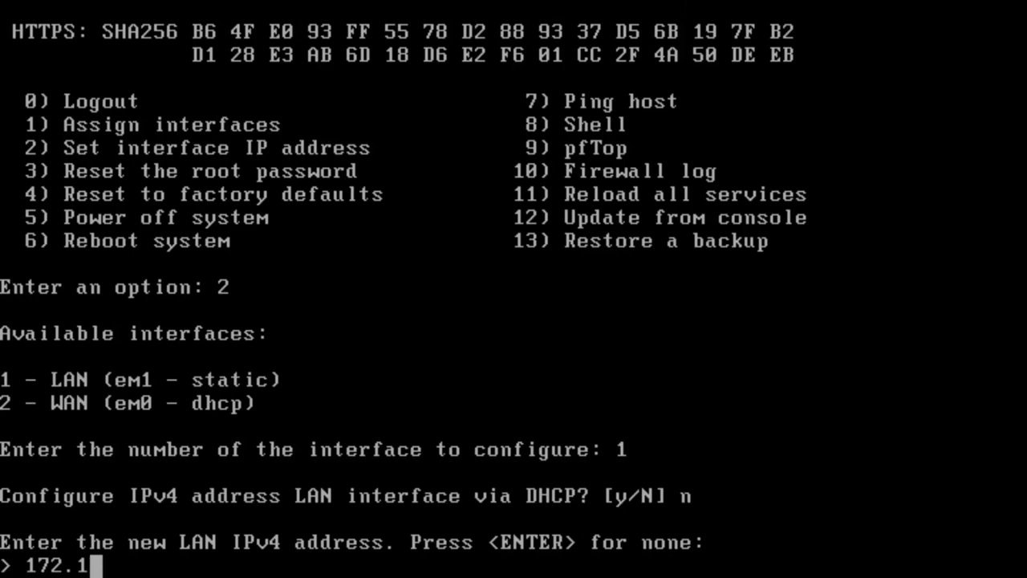
pyautogui.write('6.0.')
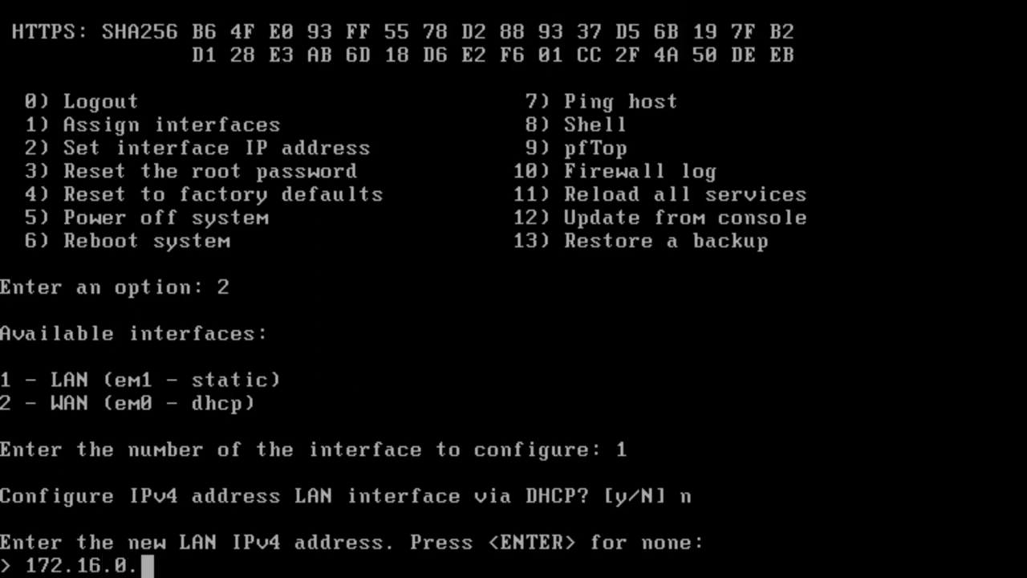
pyautogui.write('200')
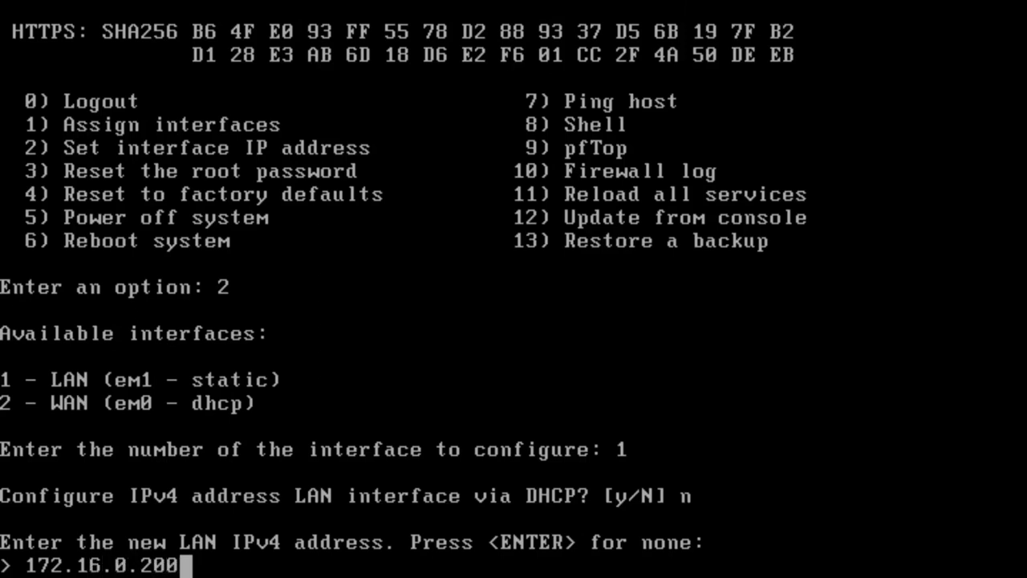
pyautogui.press('Return')
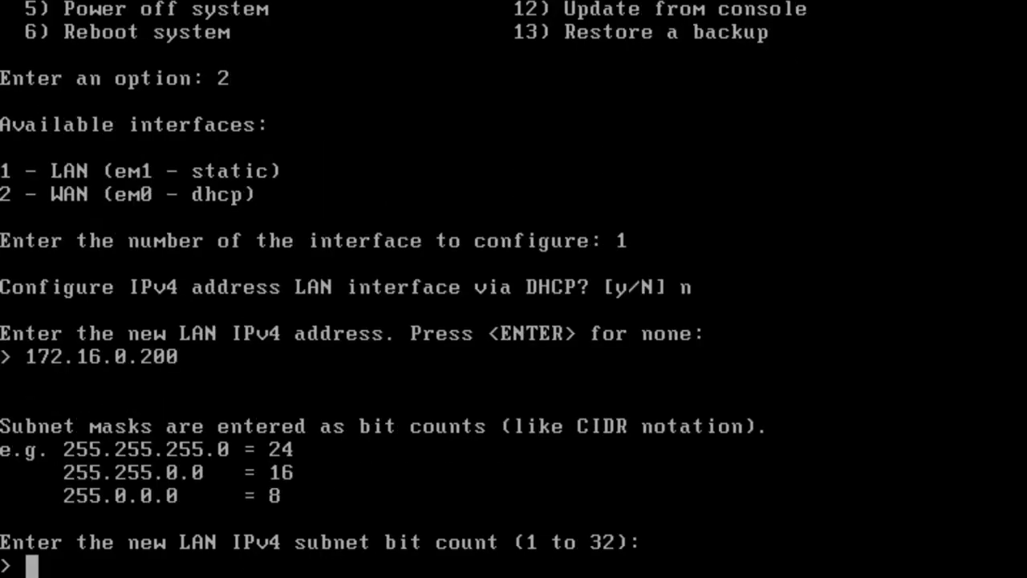
pyautogui.write('24')
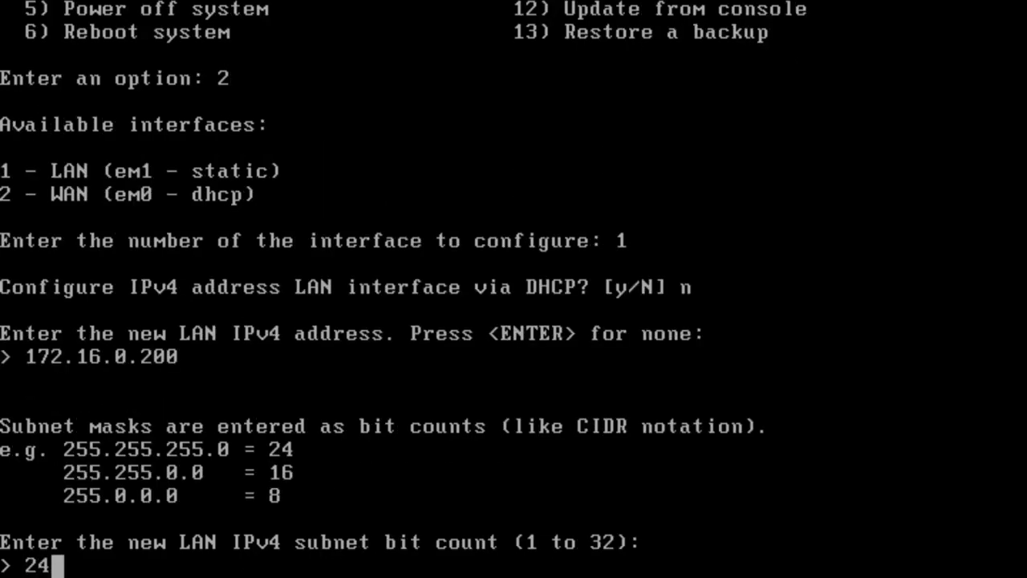
pyautogui.press('Return')
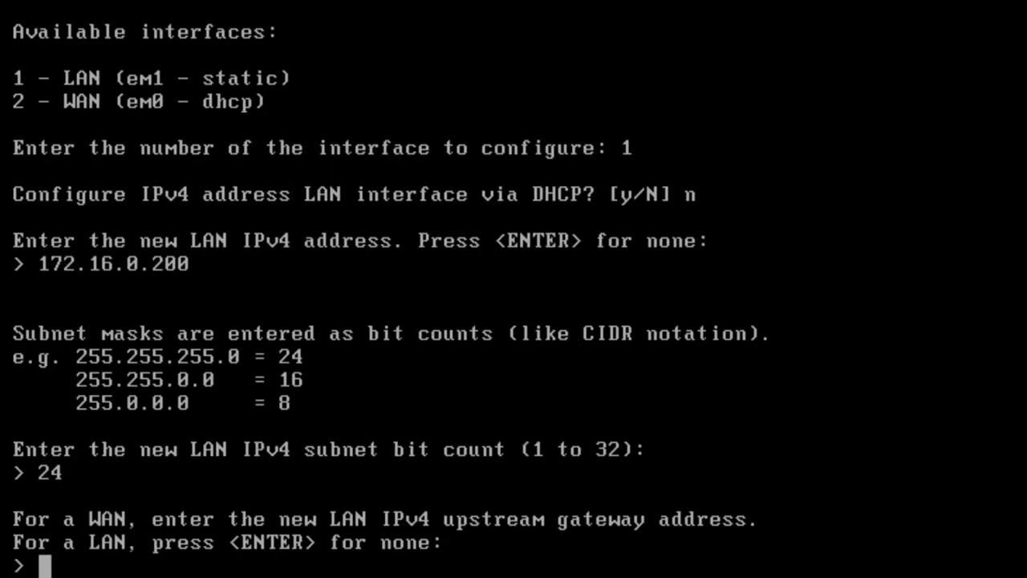
pyautogui.press('Return')
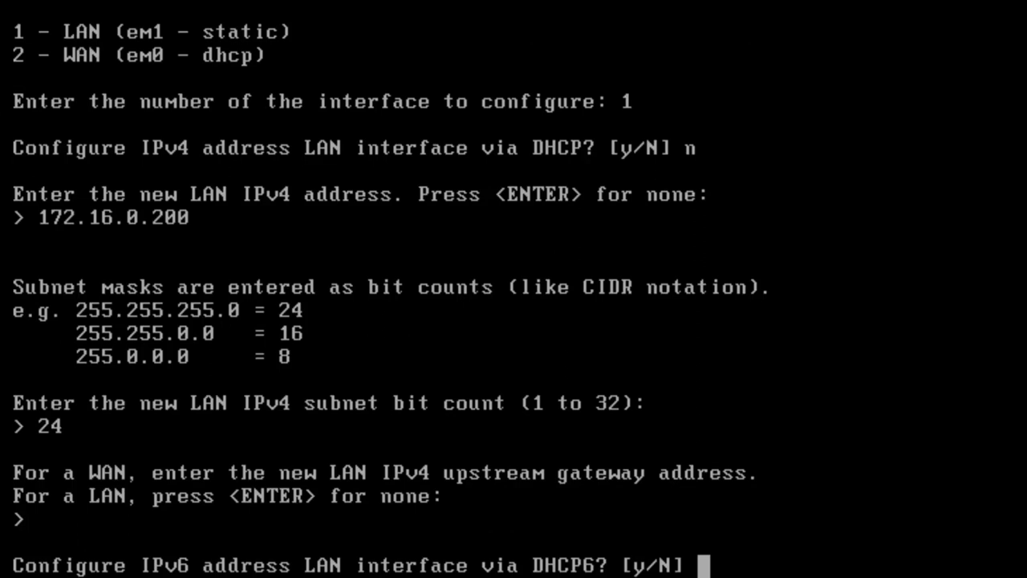
# Step: Skip LAN IPv6, decline the LAN DHCP server, and keep HTTPS for the web GUI
pyautogui.write('n')
pyautogui.press('Return')
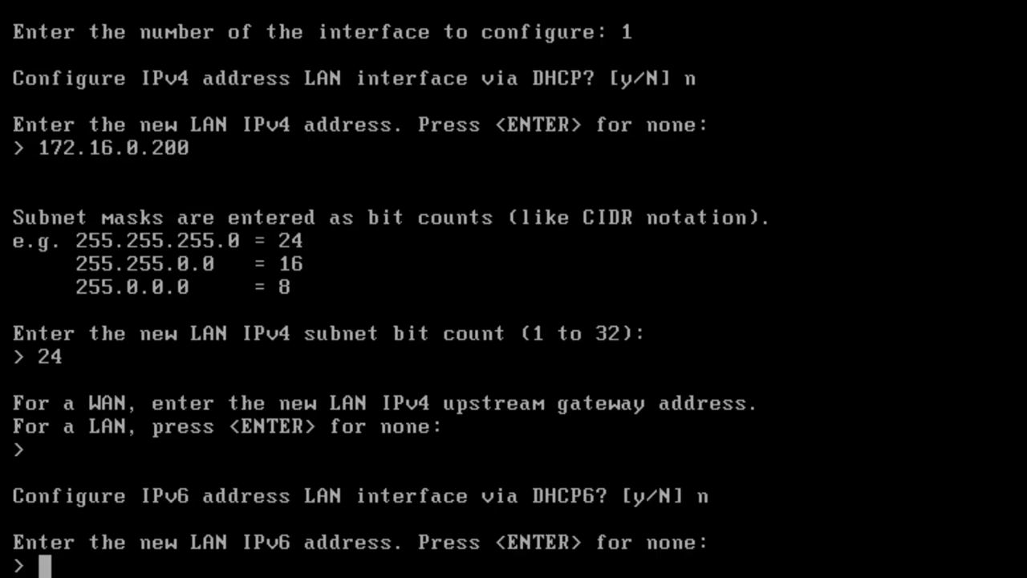
pyautogui.write('n')
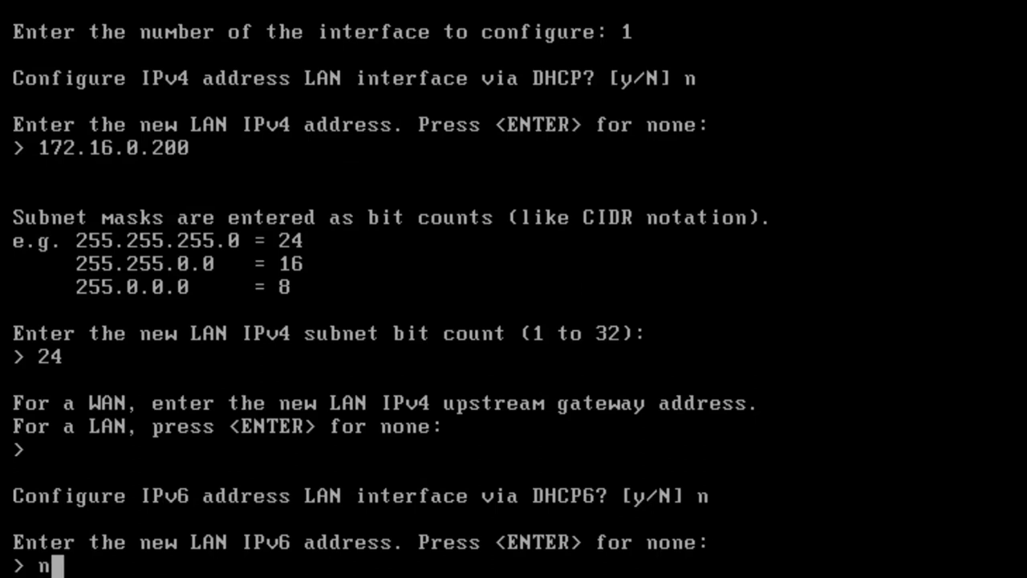
pyautogui.press('BackSpace')
pyautogui.press('Return')
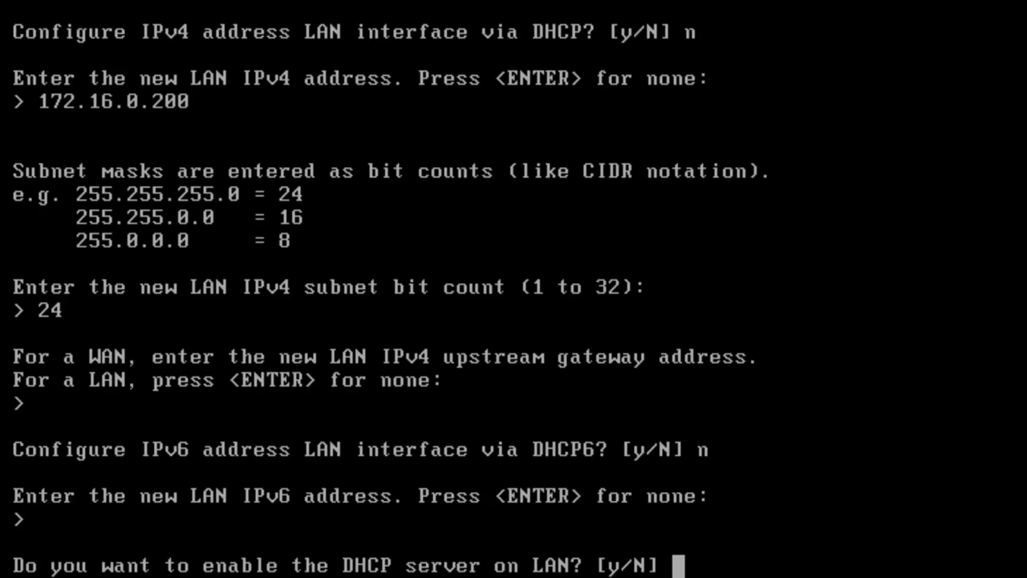
pyautogui.write('n')
pyautogui.press('Return')
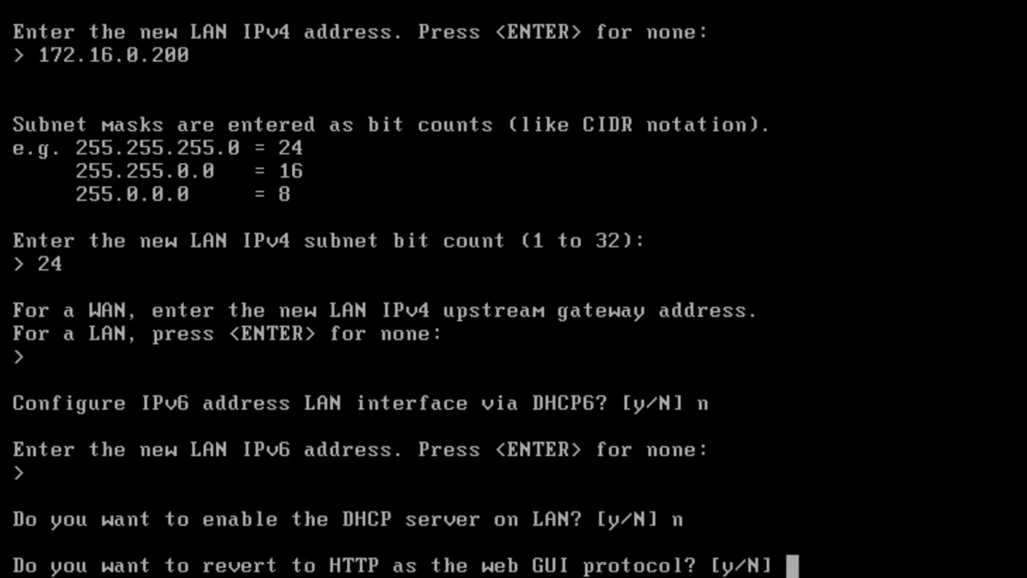
pyautogui.write('n')
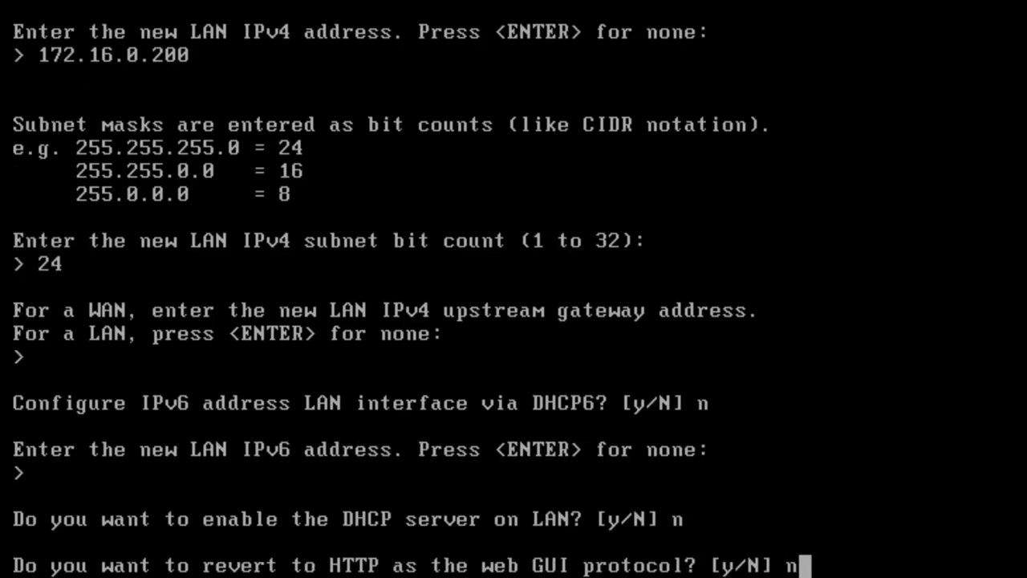
pyautogui.press('Return')
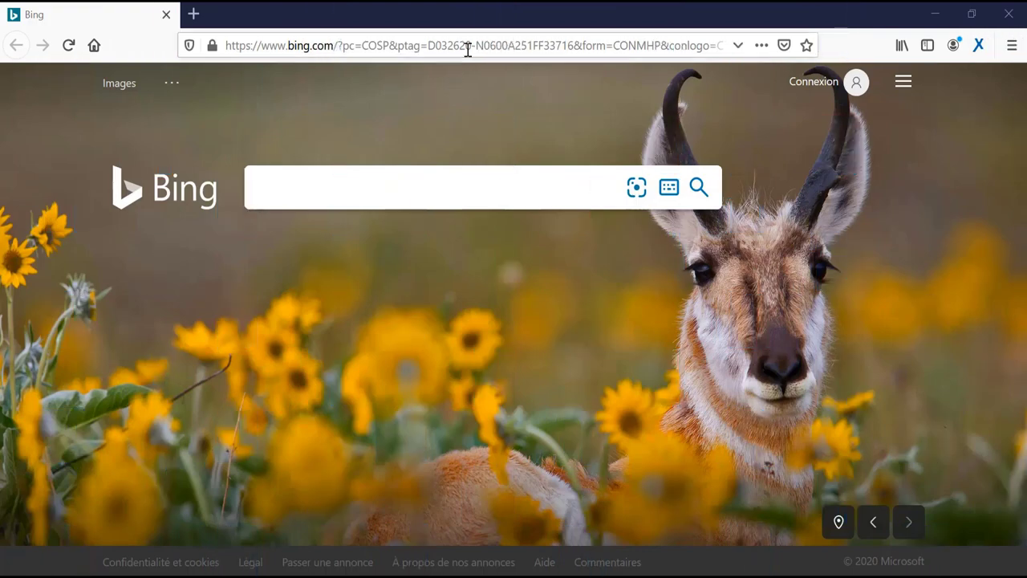
# Step: Browse to 172.16.0.200 and accept the self-signed certificate risk to continue
pyautogui.click(468, 46)
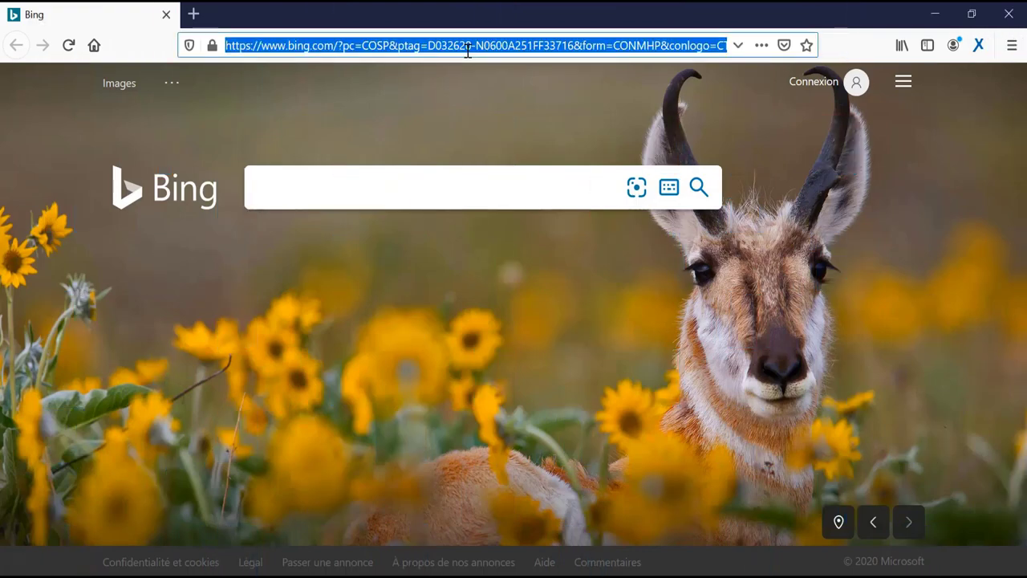
pyautogui.write('1')
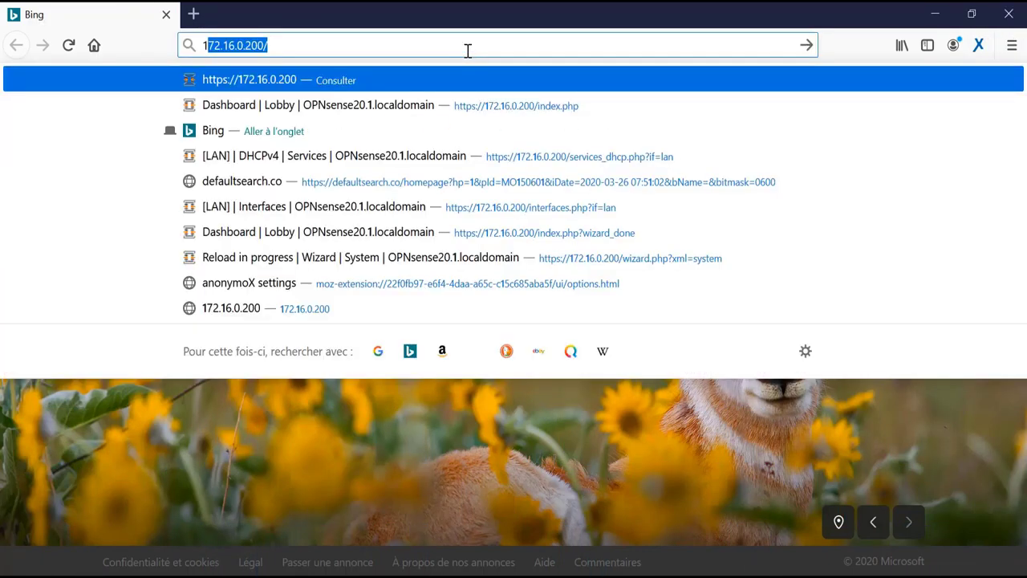
pyautogui.write('72')
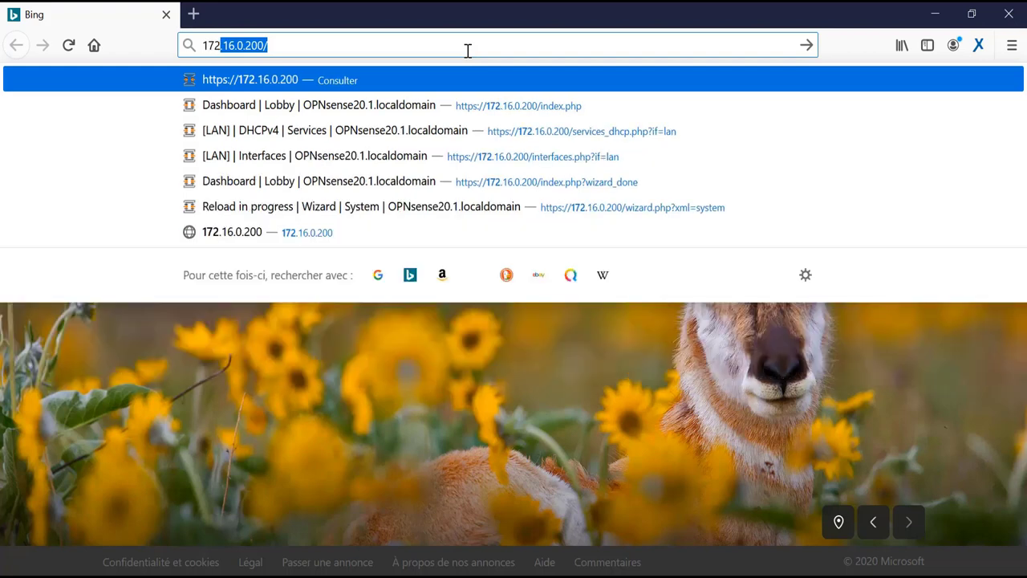
pyautogui.press('Return')
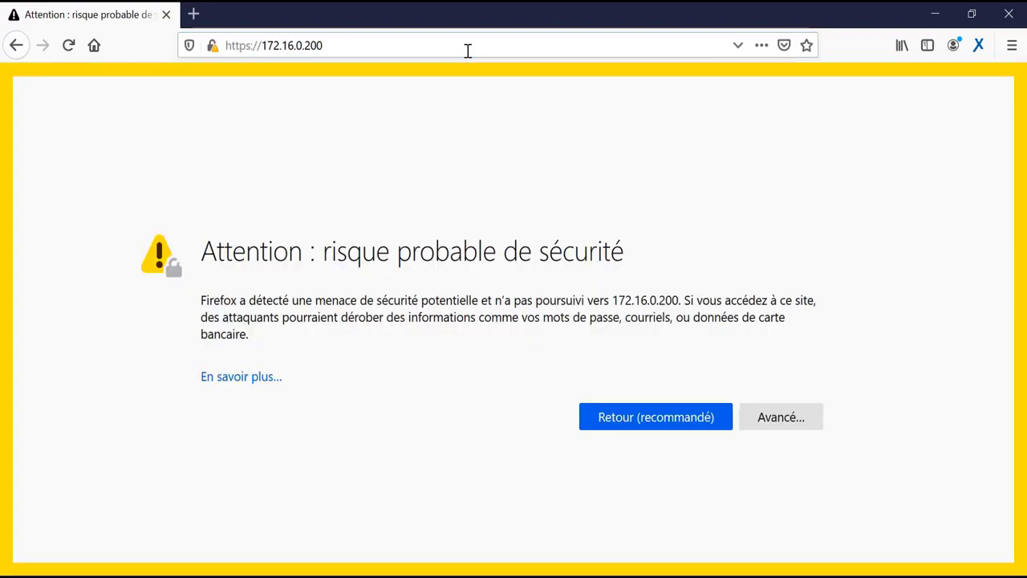
pyautogui.click(784, 419)
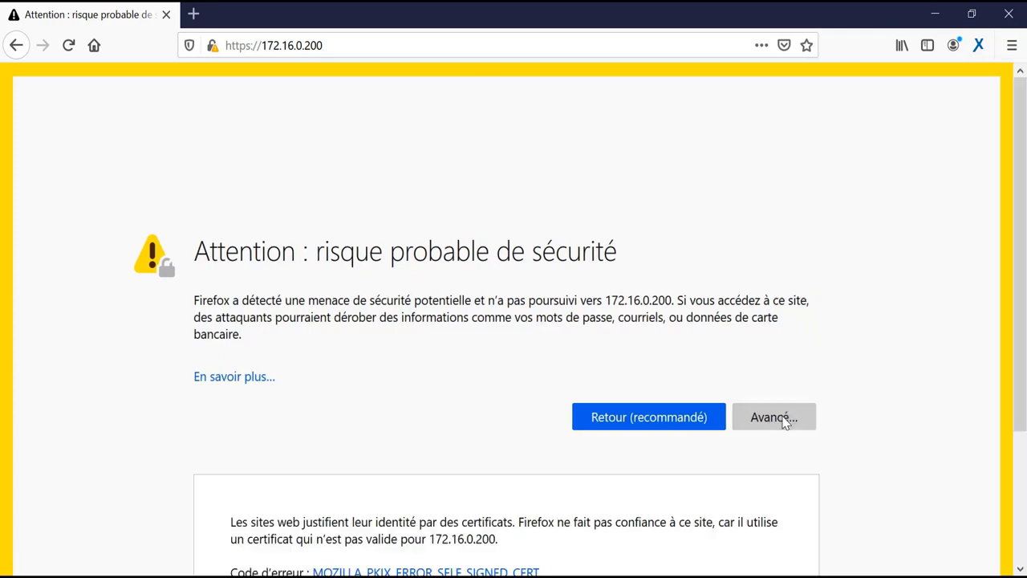
pyautogui.moveTo(1022, 307); pyautogui.dragTo(1023, 437)
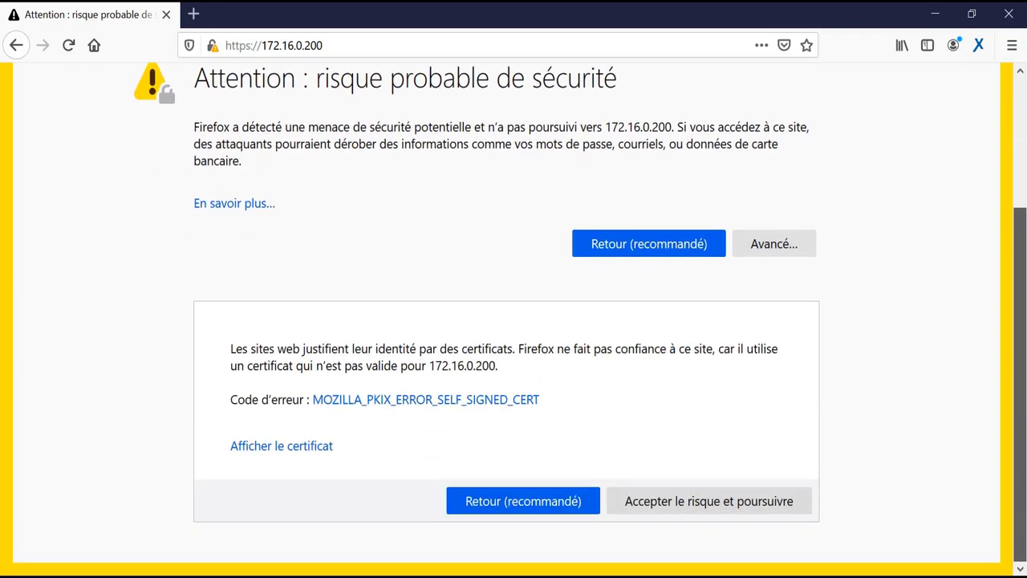
pyautogui.click(695, 509)
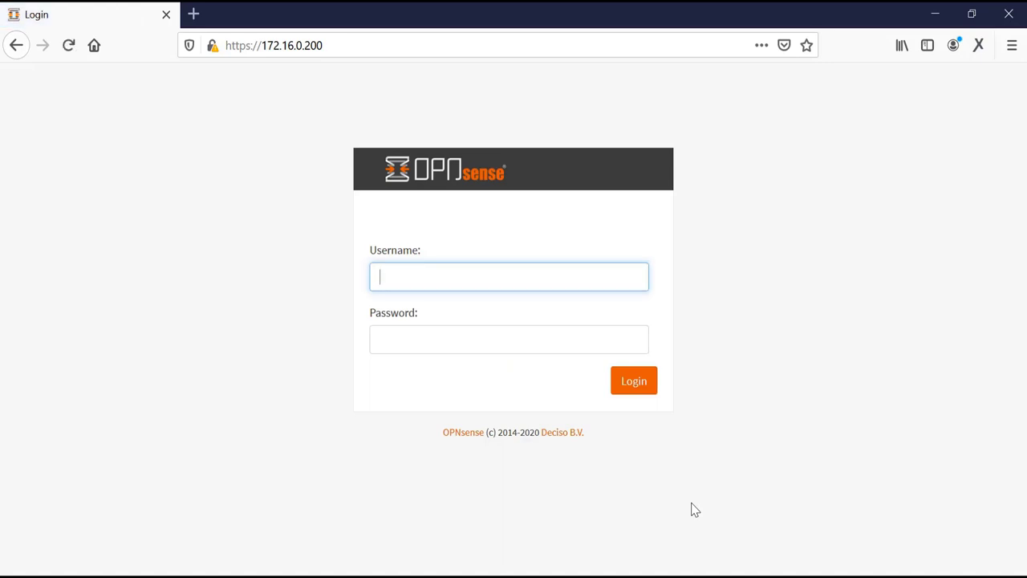
# Step: Log in to the OPNsense web GUI as root with the default password
pyautogui.write('root')
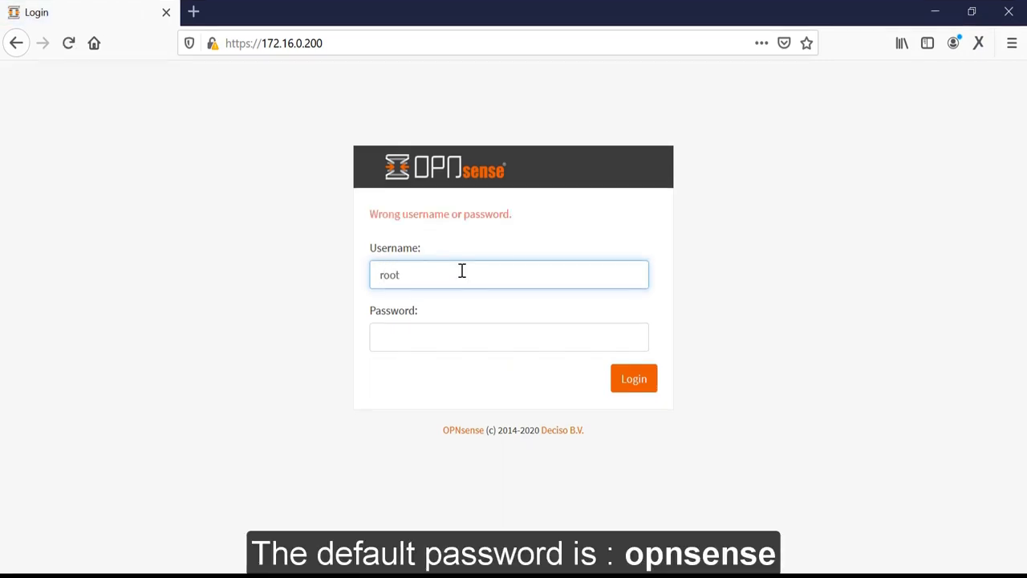
pyautogui.press('Tab')
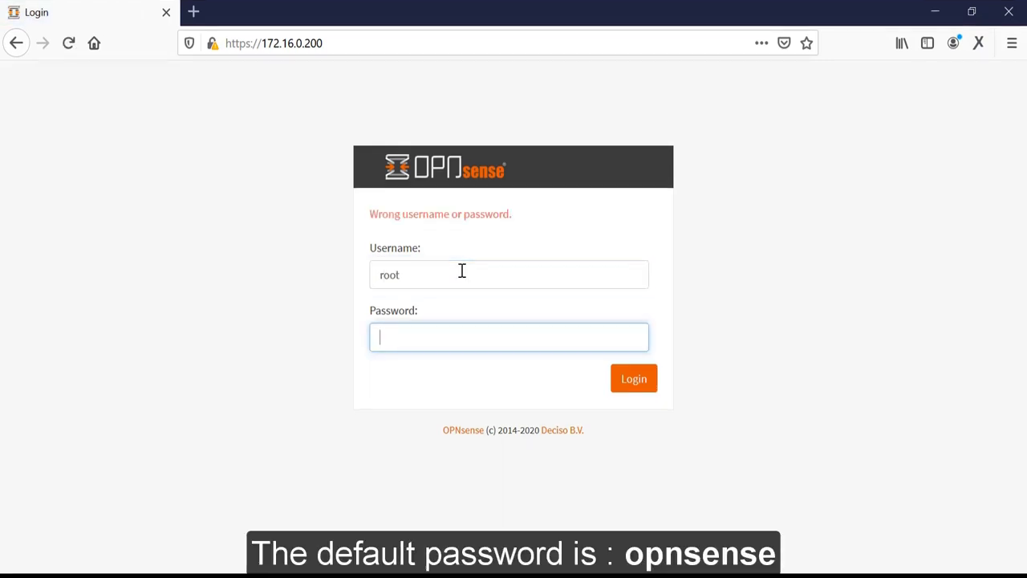
pyautogui.write('opnsense')
pyautogui.press('Return')
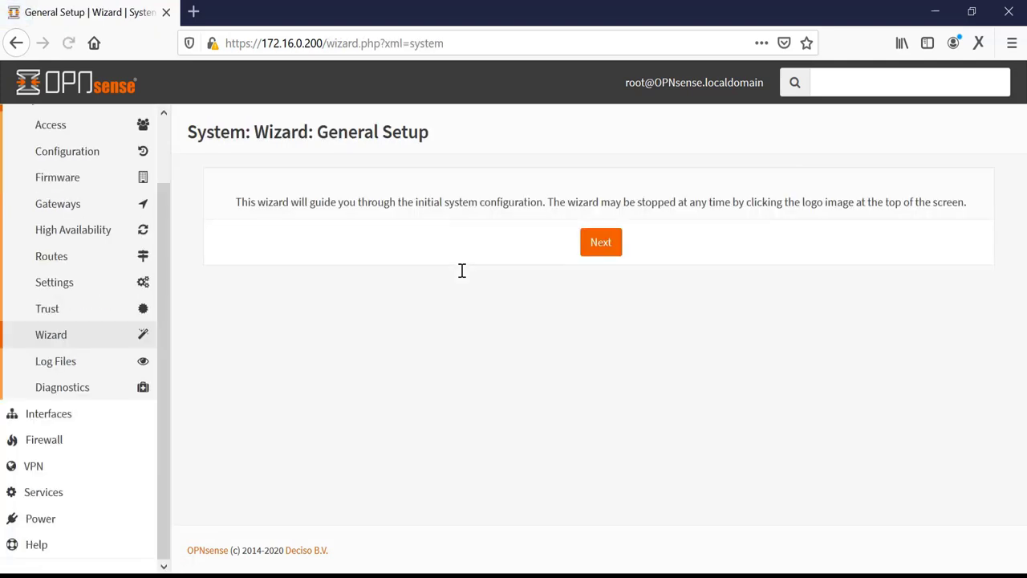
# Step: Start the setup wizard and keep the default hostname and domain
pyautogui.click(601, 257)
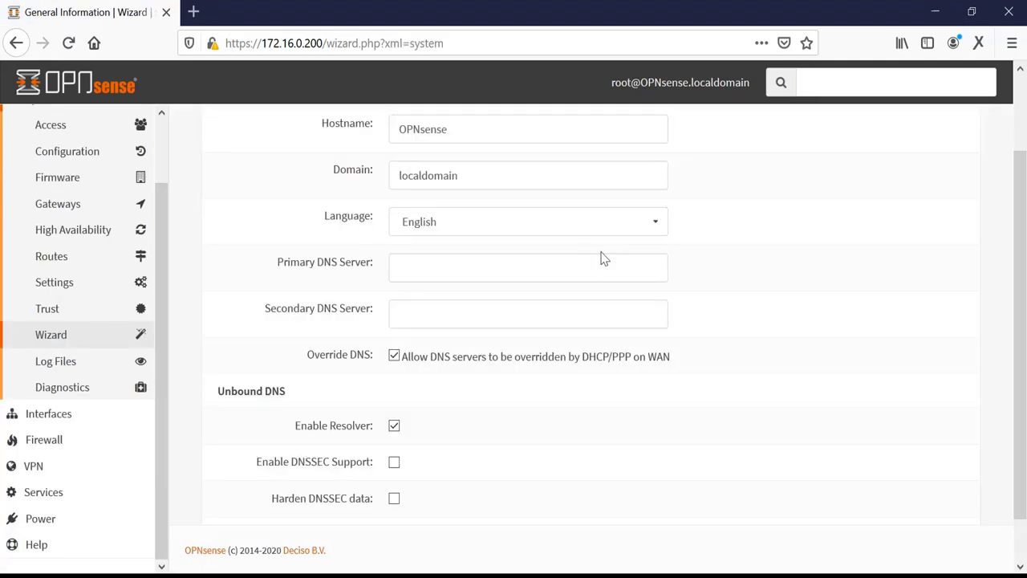
pyautogui.click(491, 127)
pyautogui.click(493, 175)
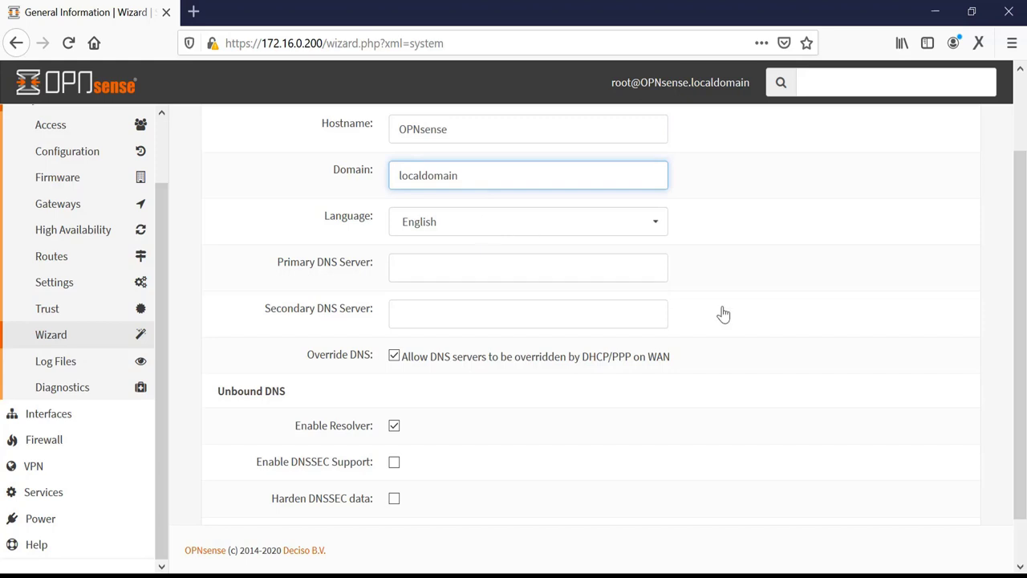
pyautogui.scroll(-1, 1024, 257)
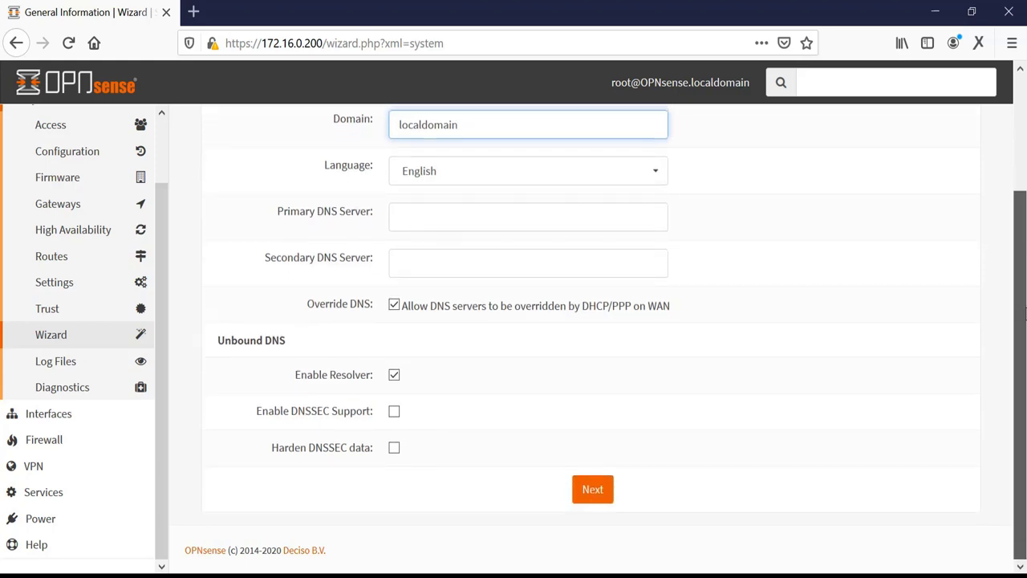
pyautogui.click(592, 492)
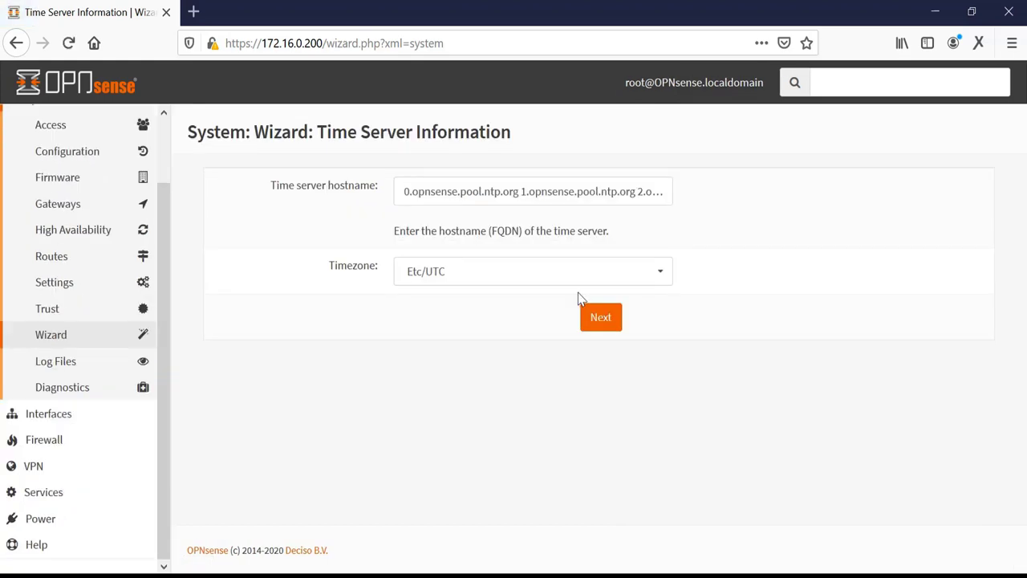
# Step: Set the timezone to Etc/Greenwich and review the Configure WAN Interface page
pyautogui.click(530, 279)
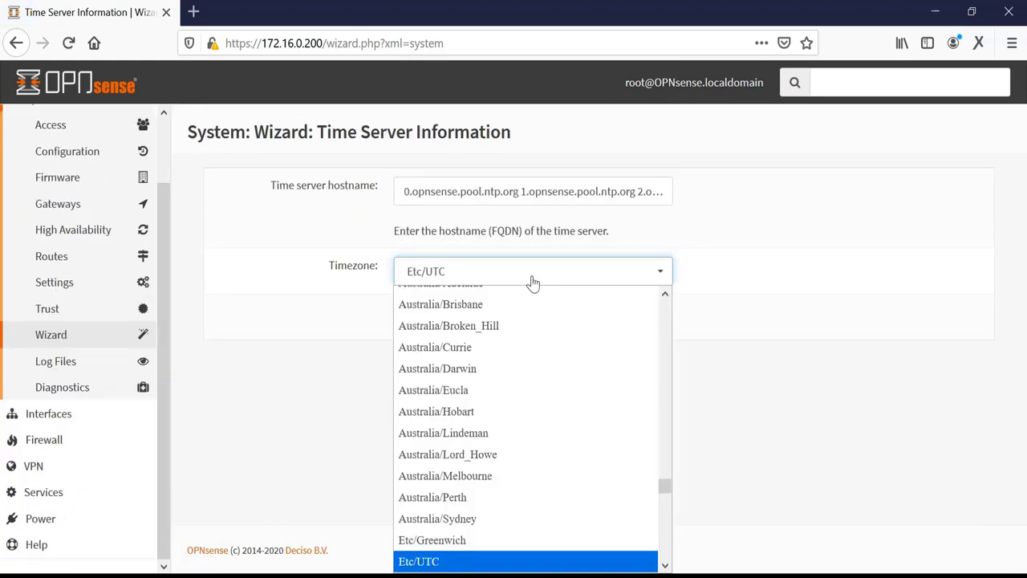
pyautogui.click(458, 542)
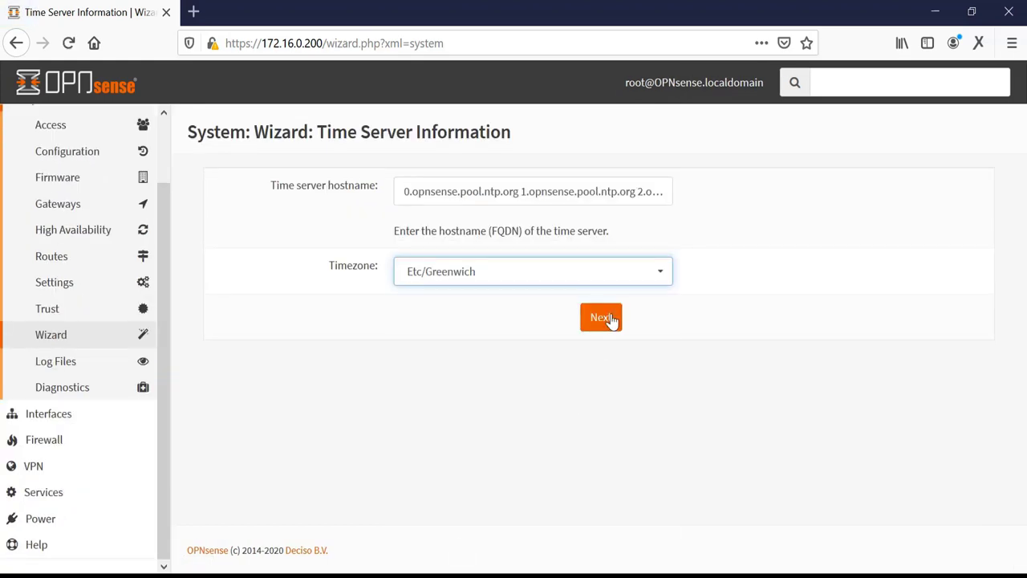
pyautogui.click(608, 319)
pyautogui.scroll(-2, 609, 313)
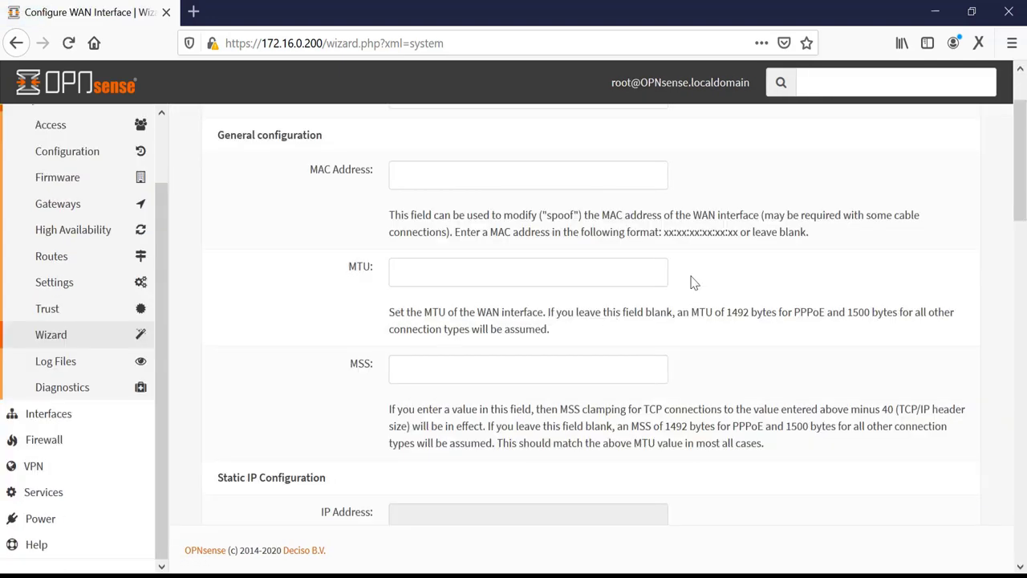
pyautogui.moveTo(1020, 188); pyautogui.dragTo(1023, 143)
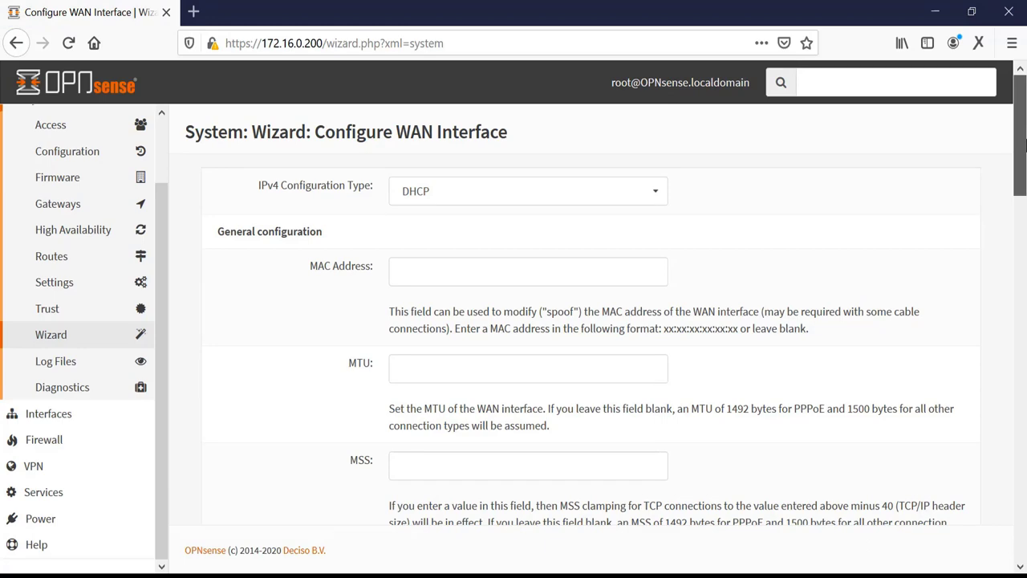
pyautogui.moveTo(1024, 144); pyautogui.dragTo(1023, 552)
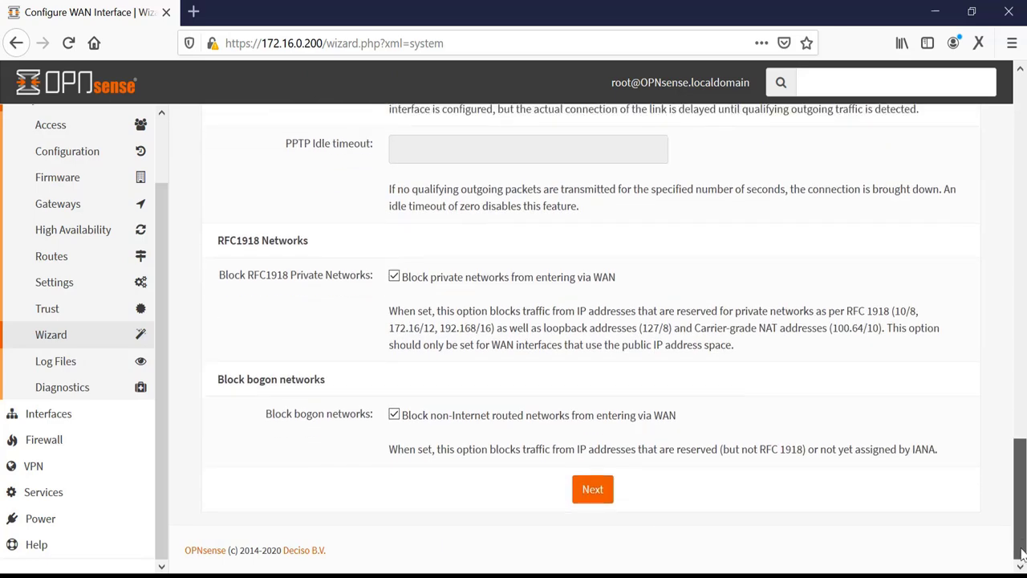
# Step: Accept the DHCP WAN settings and the LAN address 172.16.0.200/24
pyautogui.click(593, 489)
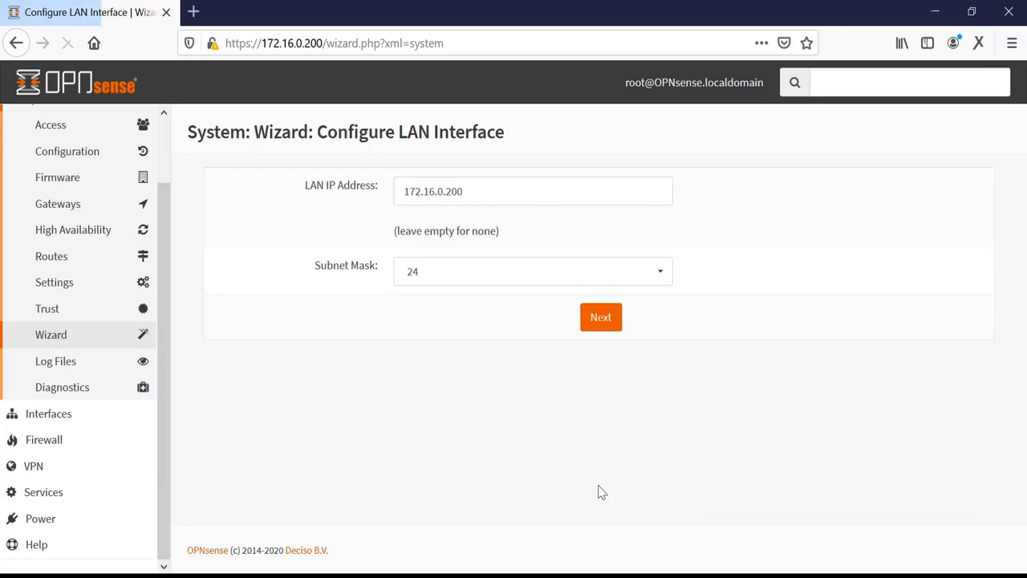
pyautogui.click(595, 329)
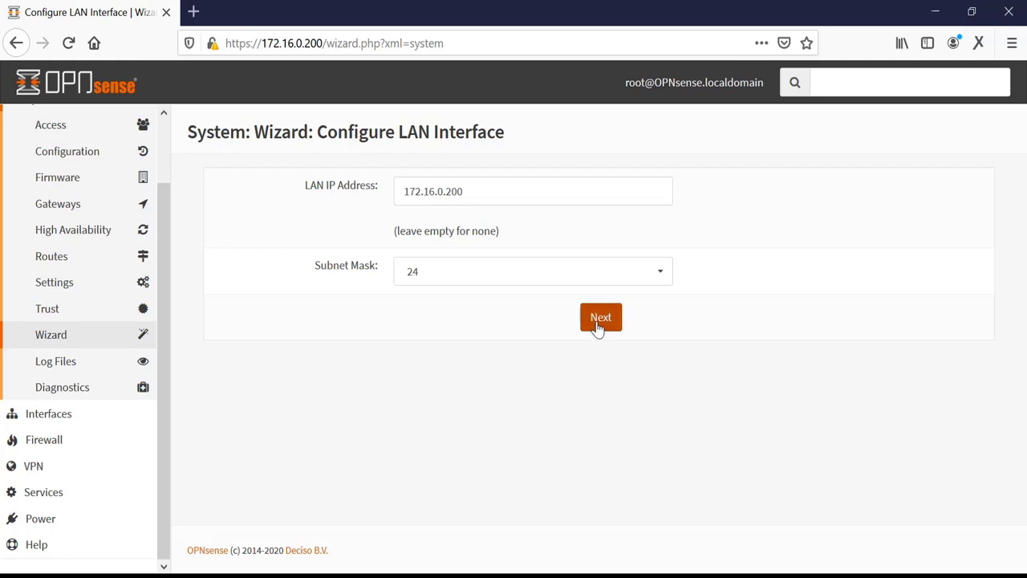
pyautogui.click(597, 329)
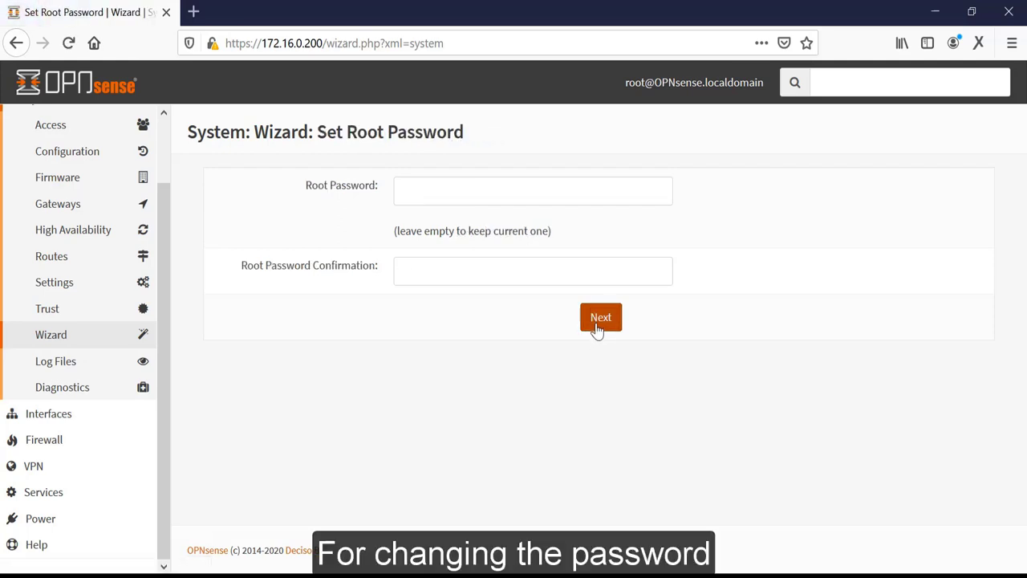
# Step: Enter and confirm a new root password, then submit it
pyautogui.click(458, 193)
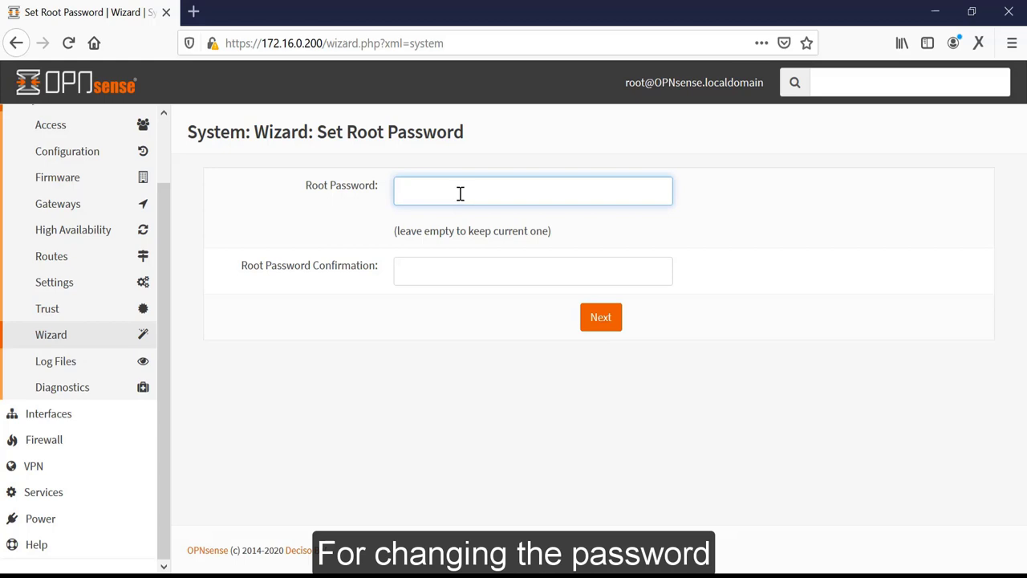
pyautogui.write('••••')
pyautogui.press('Tab')
pyautogui.write('••')
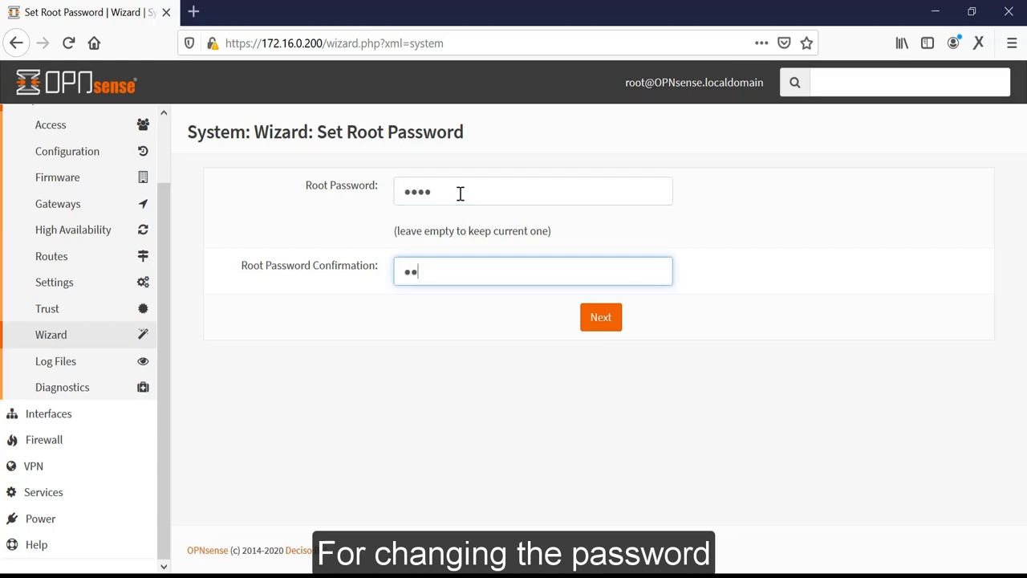
pyautogui.click(598, 319)
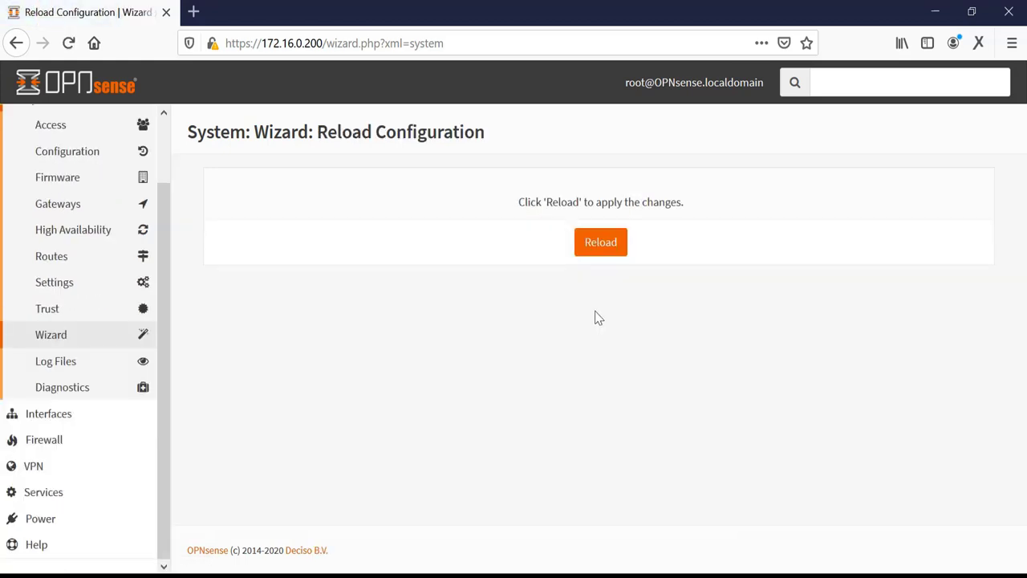
# Step: Reload the wizard configuration and review the dashboard showing WAN 192.168.1.7 and LAN 172.16.0.200
pyautogui.click(603, 242)
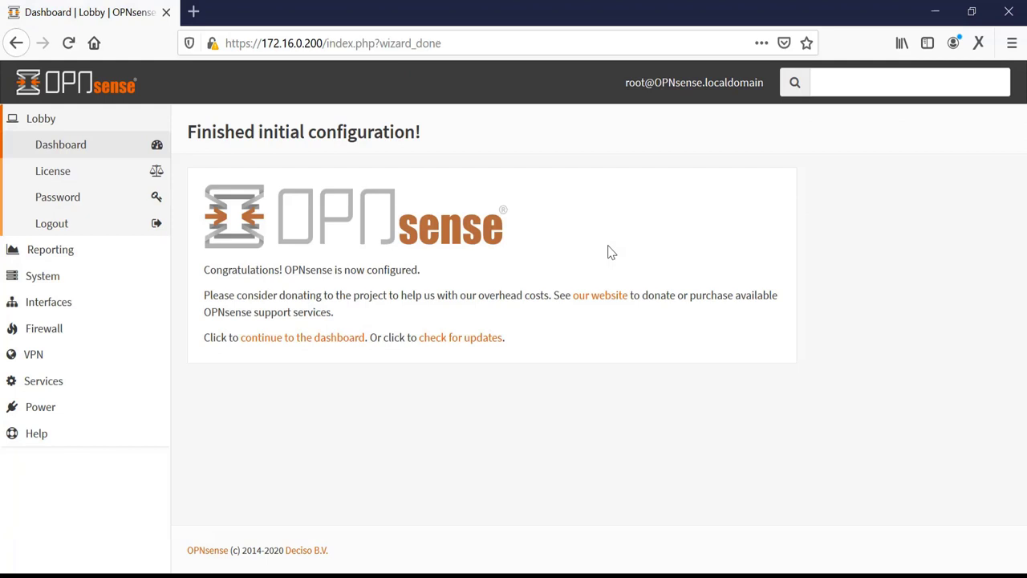
pyautogui.click(77, 156)
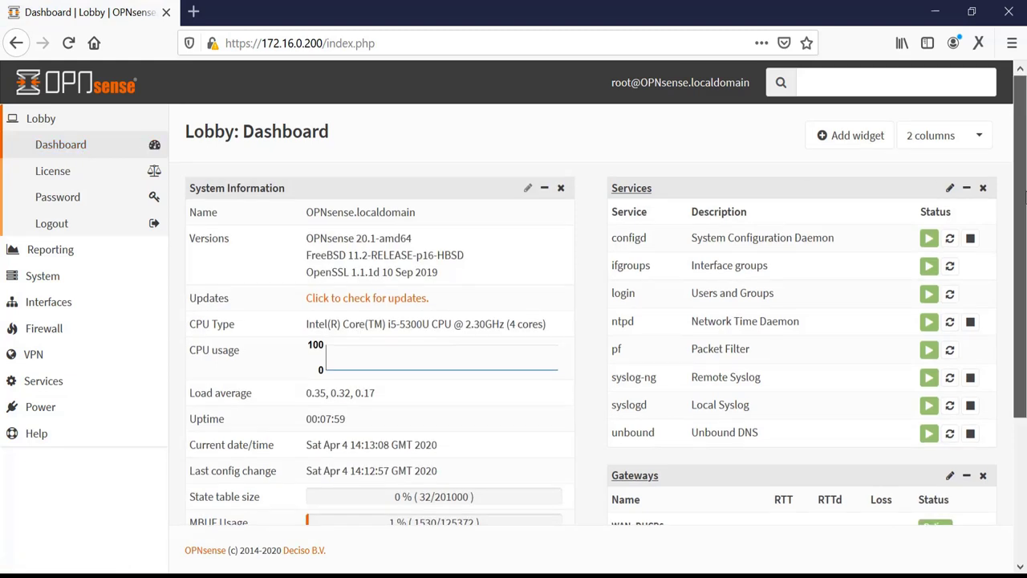
pyautogui.moveTo(1024, 193); pyautogui.dragTo(1020, 343)
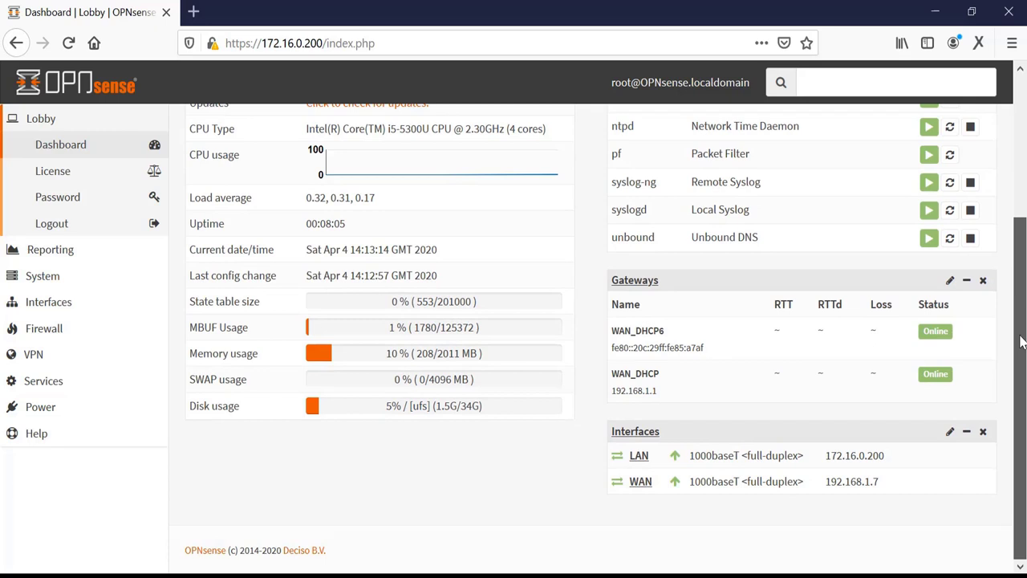
pyautogui.moveTo(1021, 342); pyautogui.dragTo(1025, 181)
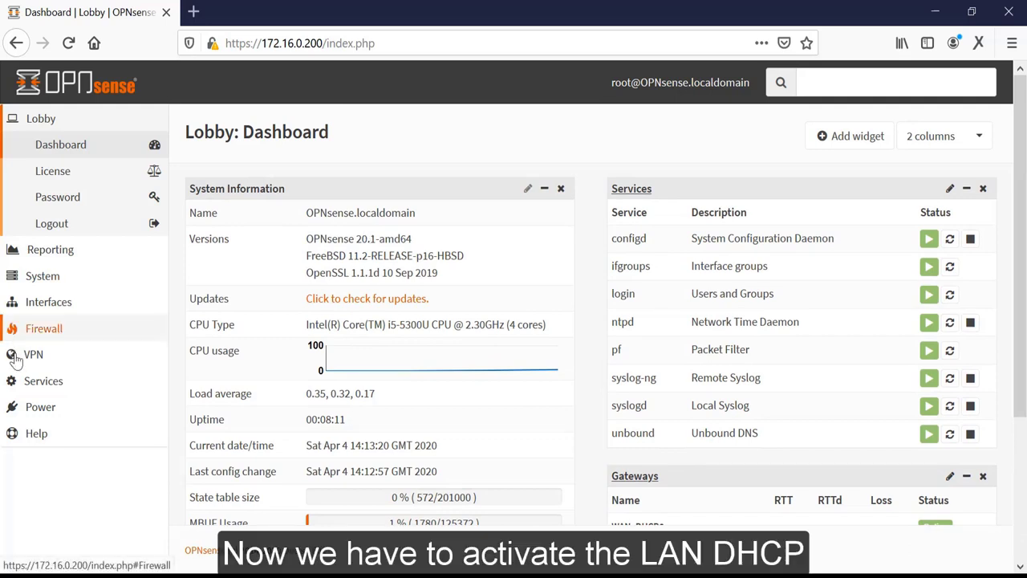
# Step: Open Services > DHCPv4 > [LAN] and enable the DHCP server
pyautogui.click(40, 383)
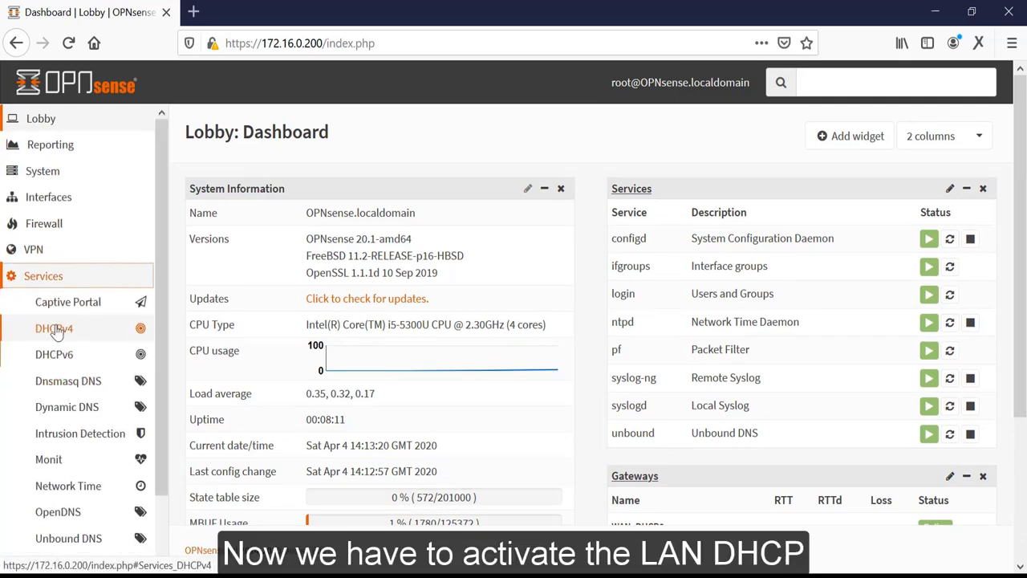
pyautogui.click(57, 330)
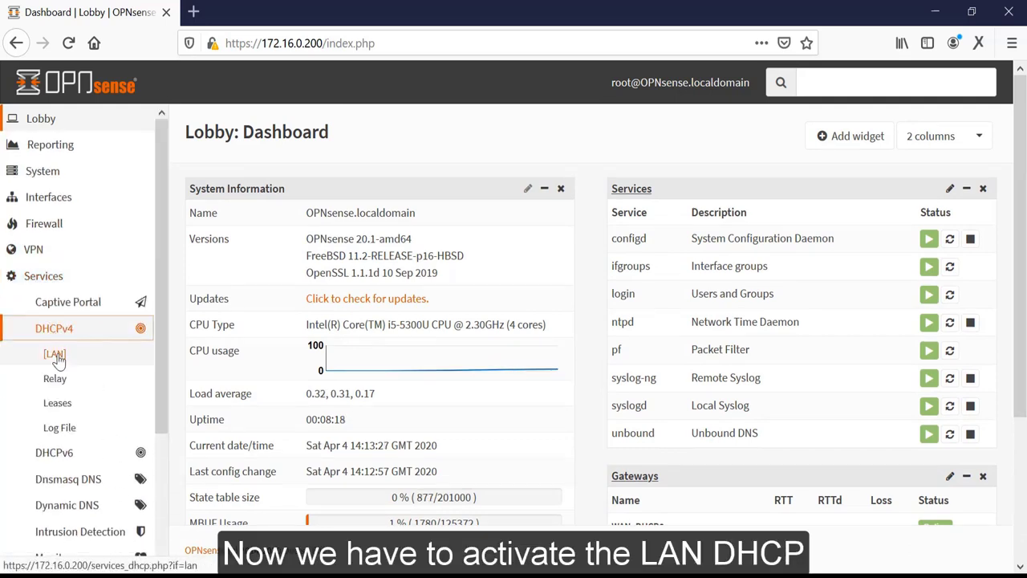
pyautogui.click(56, 355)
pyautogui.scroll(-1, 259, 230)
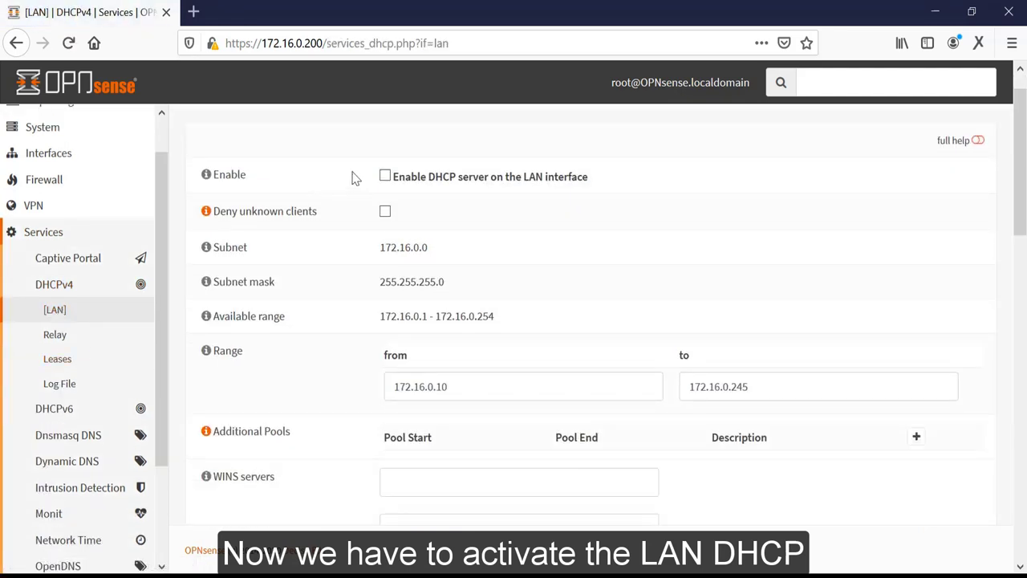
pyautogui.click(387, 179)
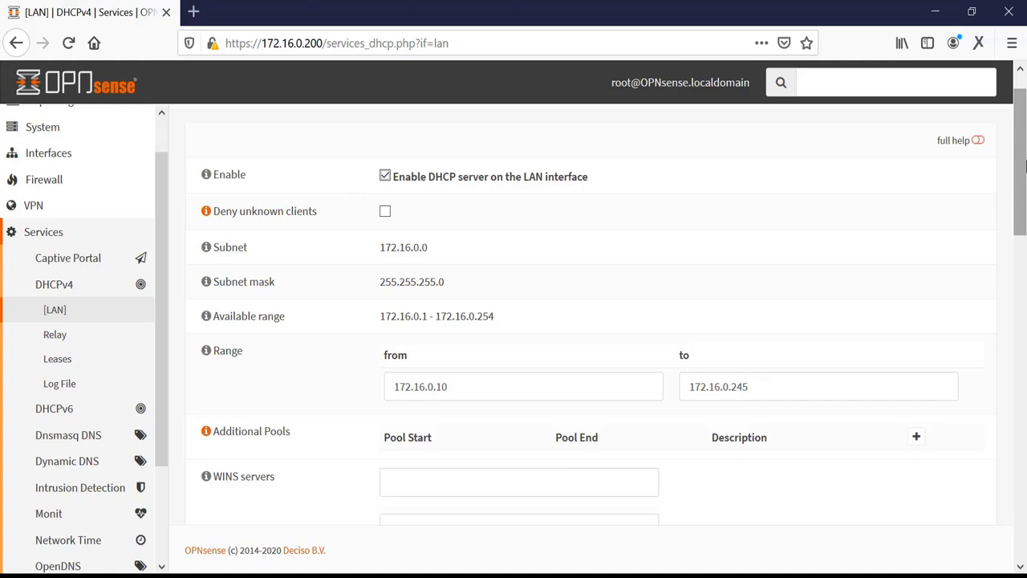
pyautogui.moveTo(1025, 164); pyautogui.dragTo(1020, 192)
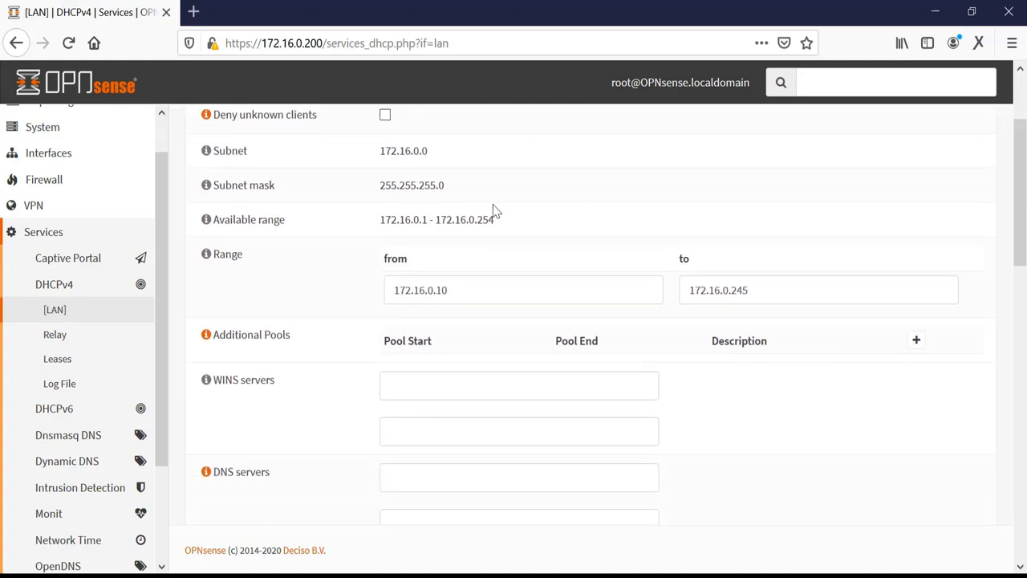
# Step: Set the DHCP range from 172.16.0.2 to 172.16.0.199
pyautogui.click(456, 288)
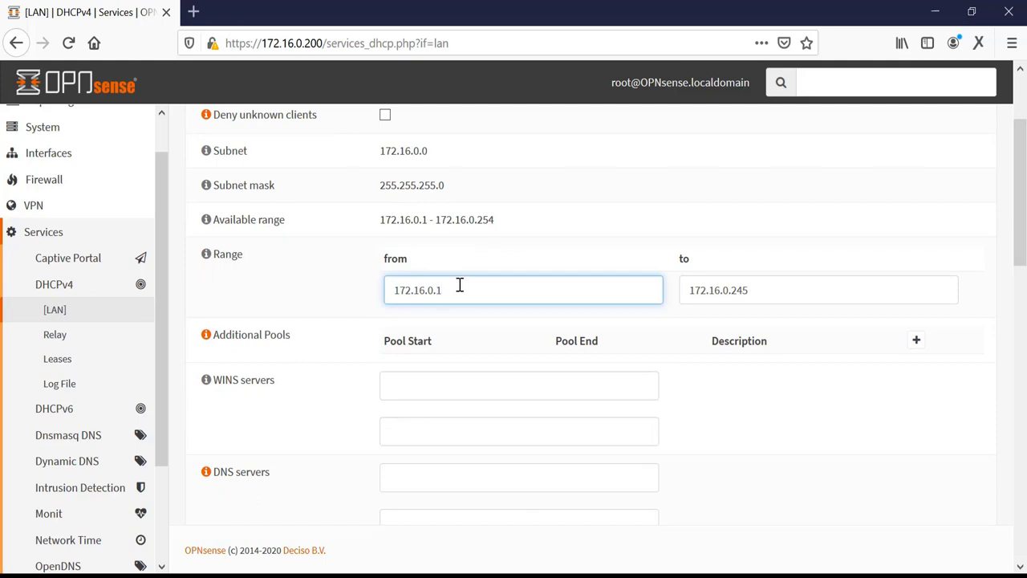
pyautogui.write('6')
pyautogui.press('BackSpace')
pyautogui.write('2')
pyautogui.moveTo(750, 285); pyautogui.dragTo(734, 292)
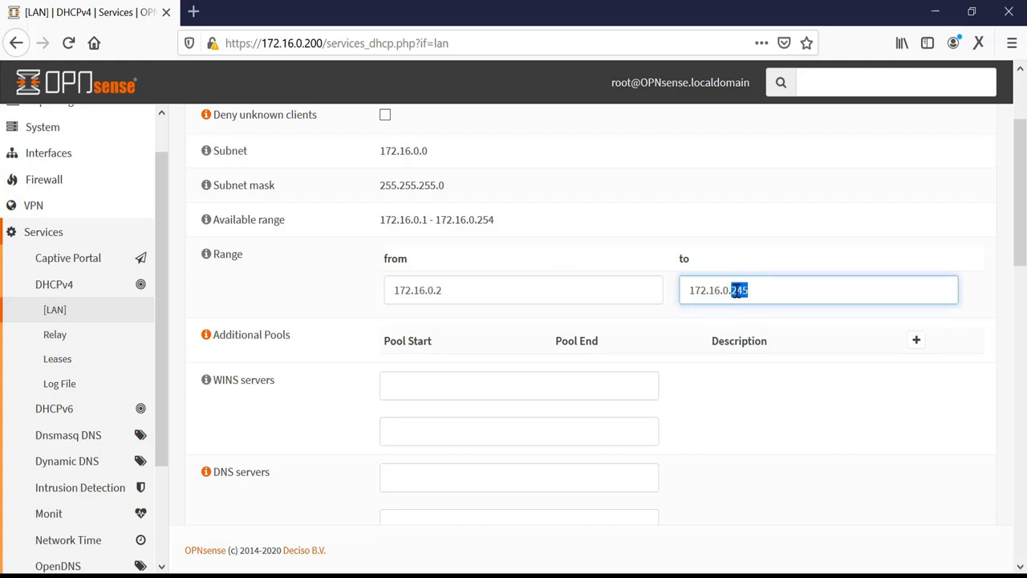
pyautogui.write('199')
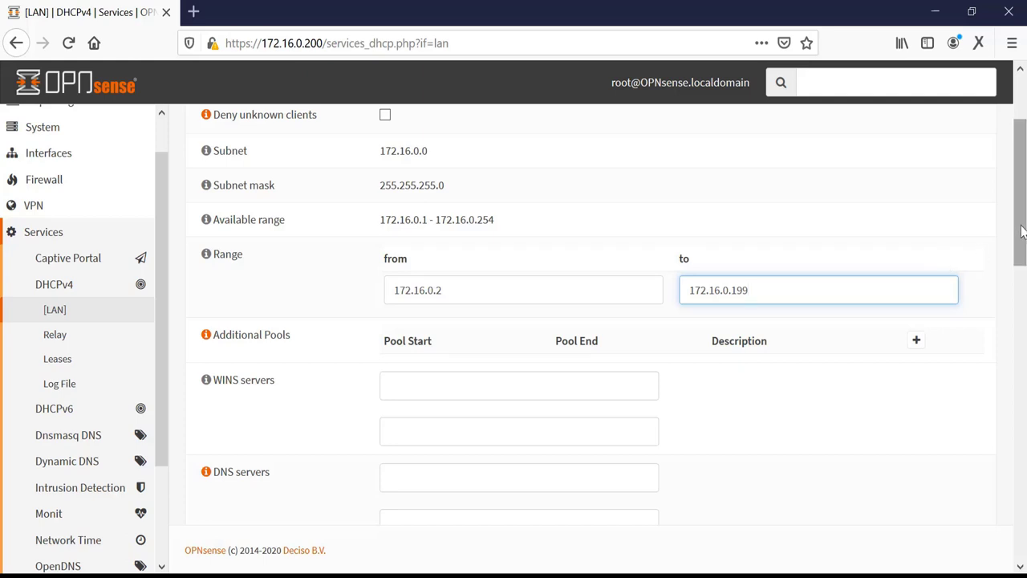
pyautogui.moveTo(1019, 230); pyautogui.dragTo(1024, 328)
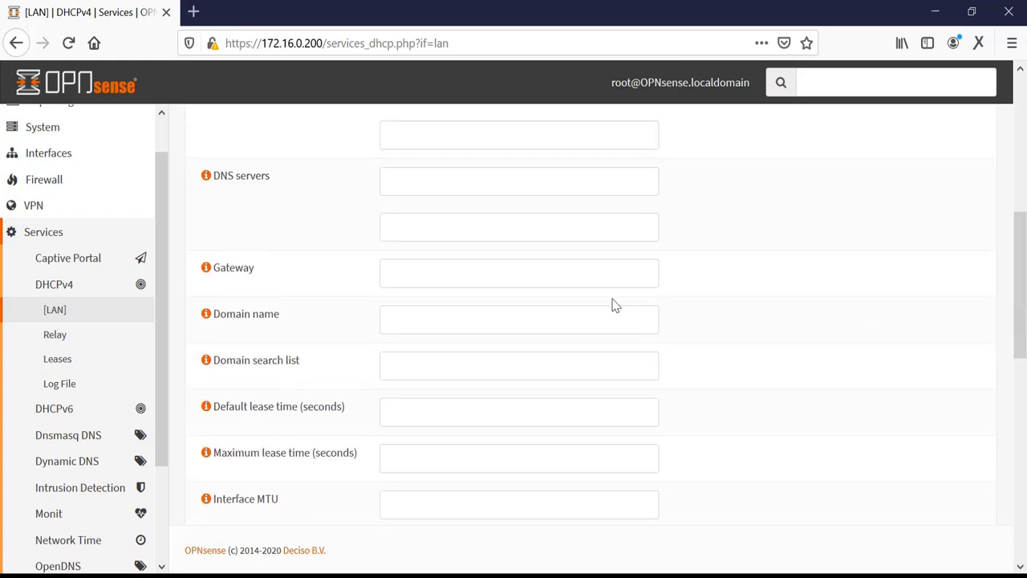
# Step: Enter DNS servers 8.8.8.8 and 8.8.4.4 for LAN DHCP clients
pyautogui.click(549, 177)
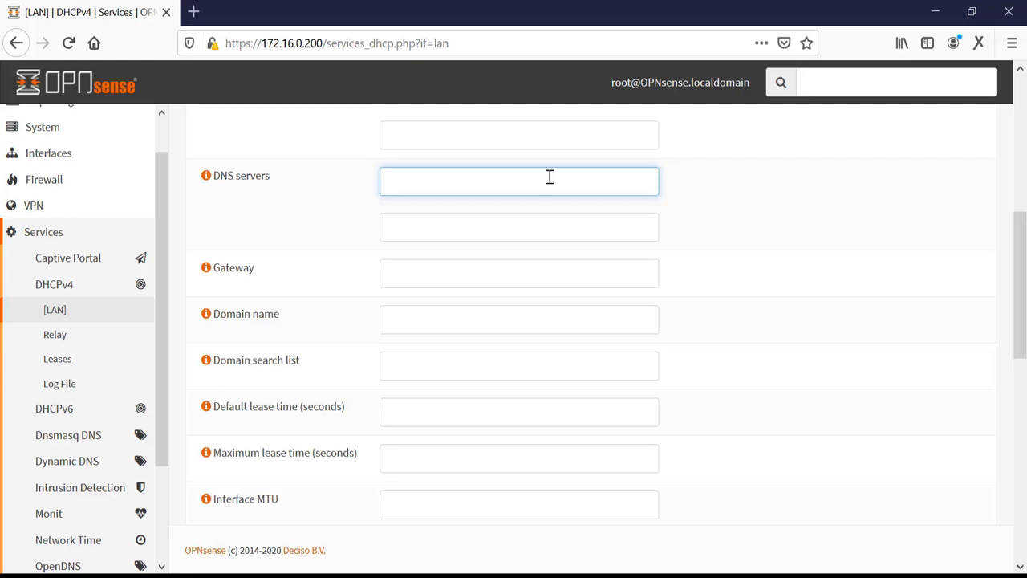
pyautogui.write('8.8.8.8')
pyautogui.press('Tab')
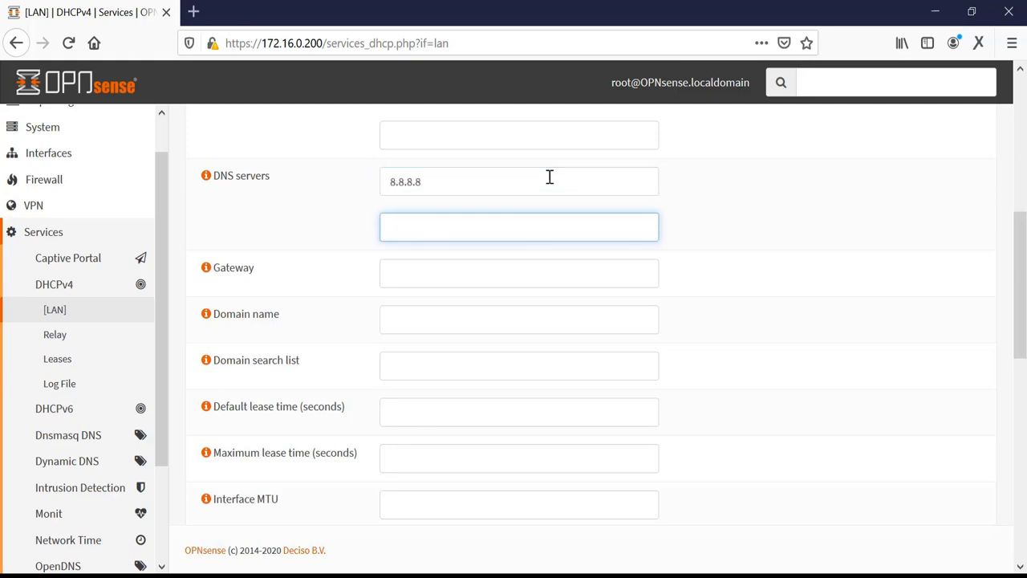
pyautogui.write('8.8.4.4')
# Step: Set the gateway to 172.16.0.200 and save the DHCPv4 settings
pyautogui.click(499, 274)
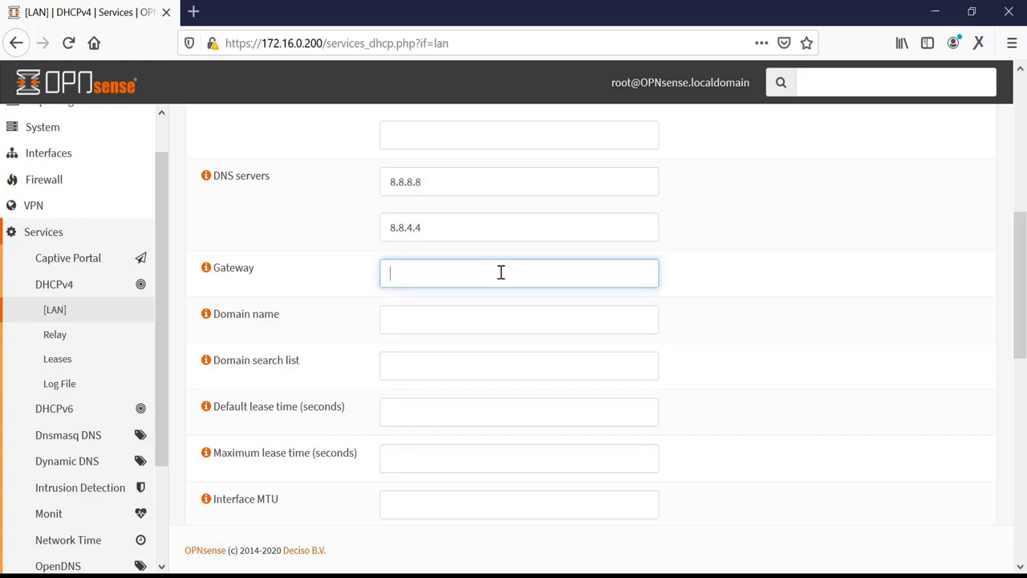
pyautogui.write('172.16.0.200')
pyautogui.moveTo(1021, 255); pyautogui.dragTo(1018, 456)
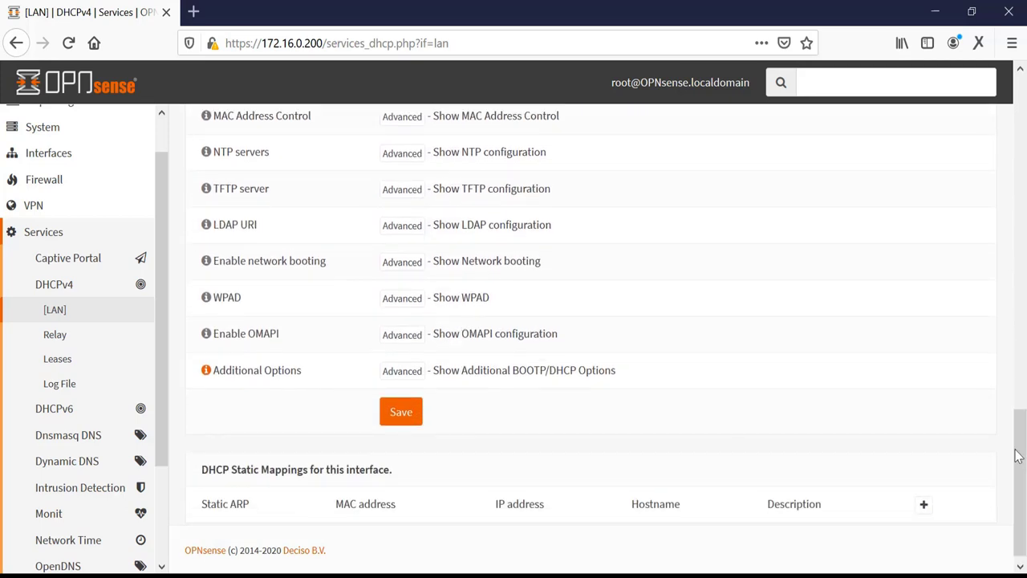
pyautogui.click(404, 411)
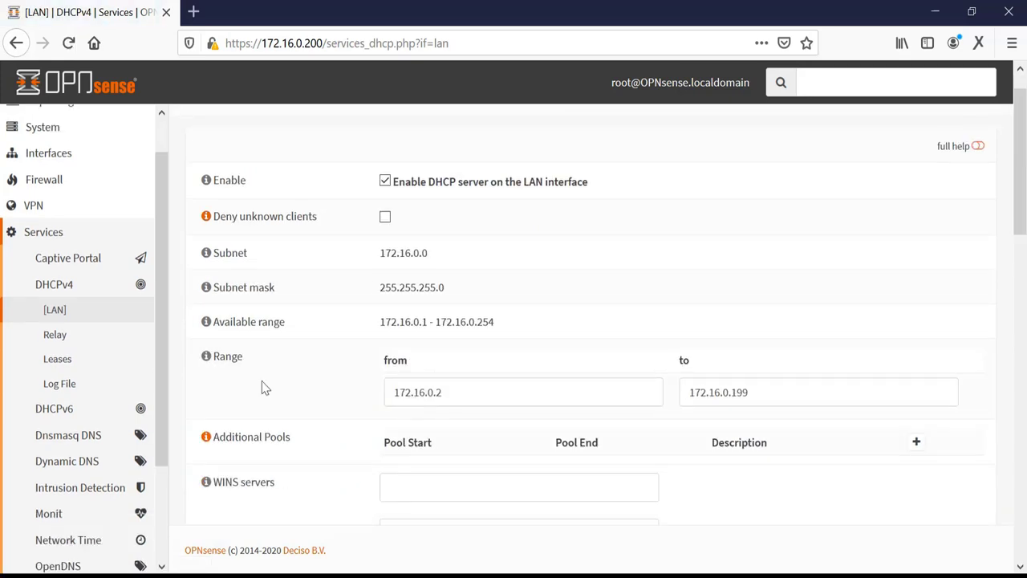
# Step: Return to Lobby > Dashboard and highlight the running dhcpd DHCPv4 Server entry
pyautogui.click(58, 234)
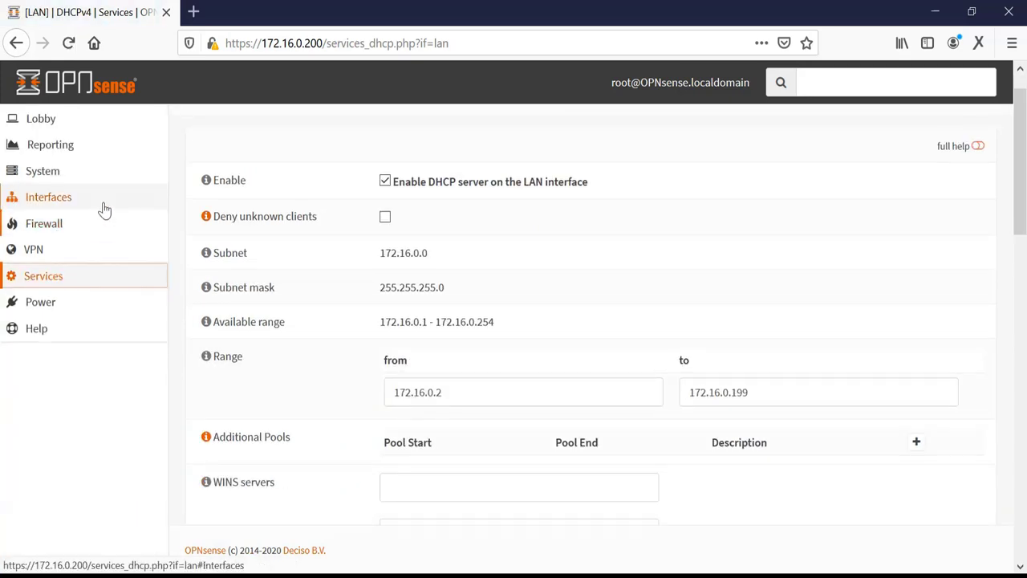
pyautogui.click(64, 125)
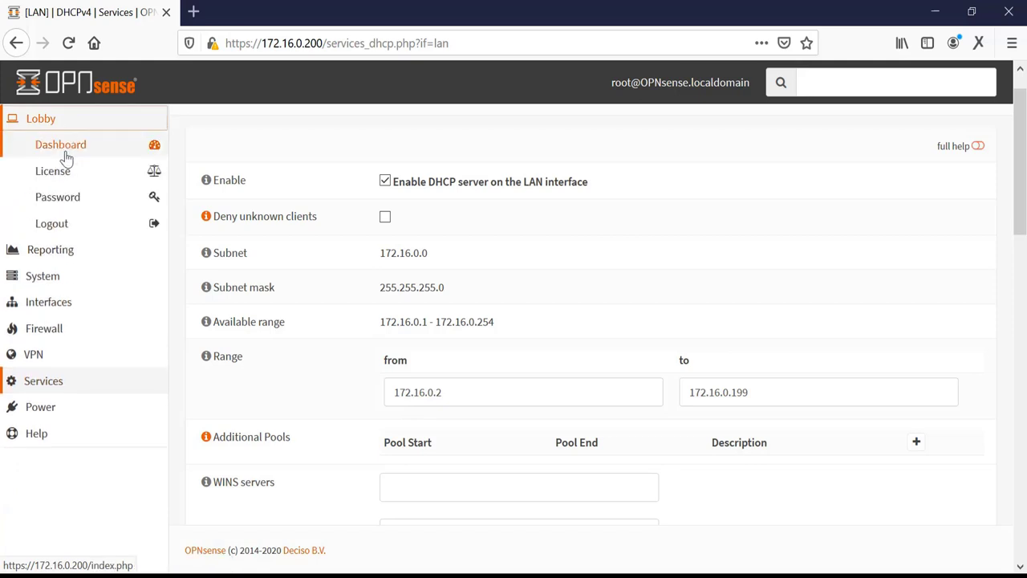
pyautogui.click(67, 155)
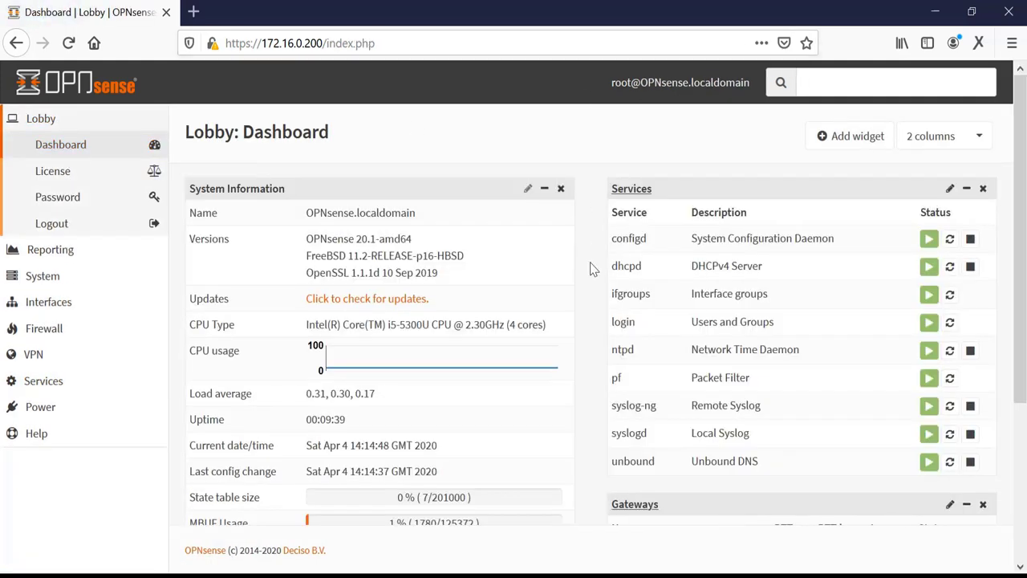
pyautogui.moveTo(614, 267); pyautogui.dragTo(777, 264)
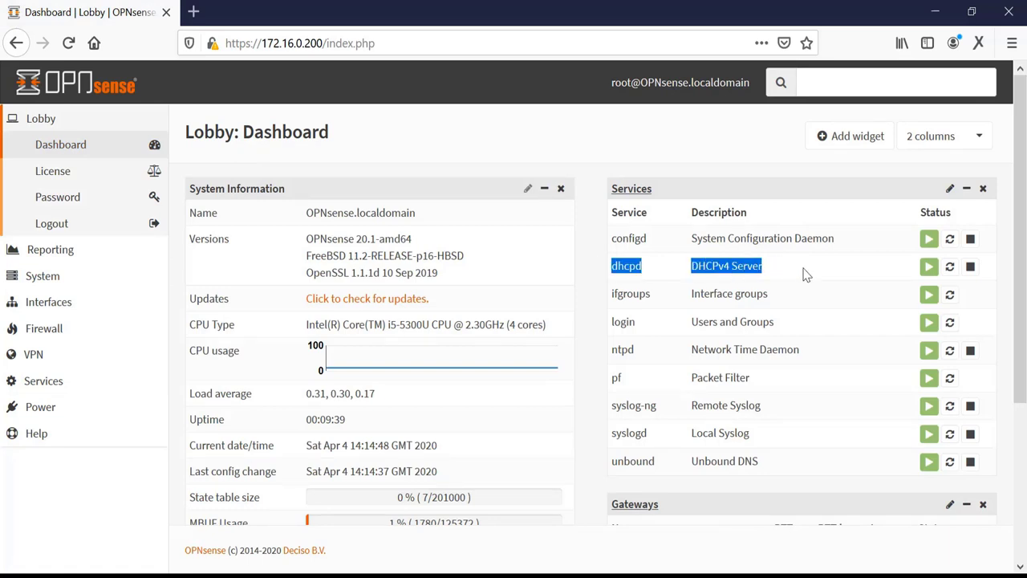